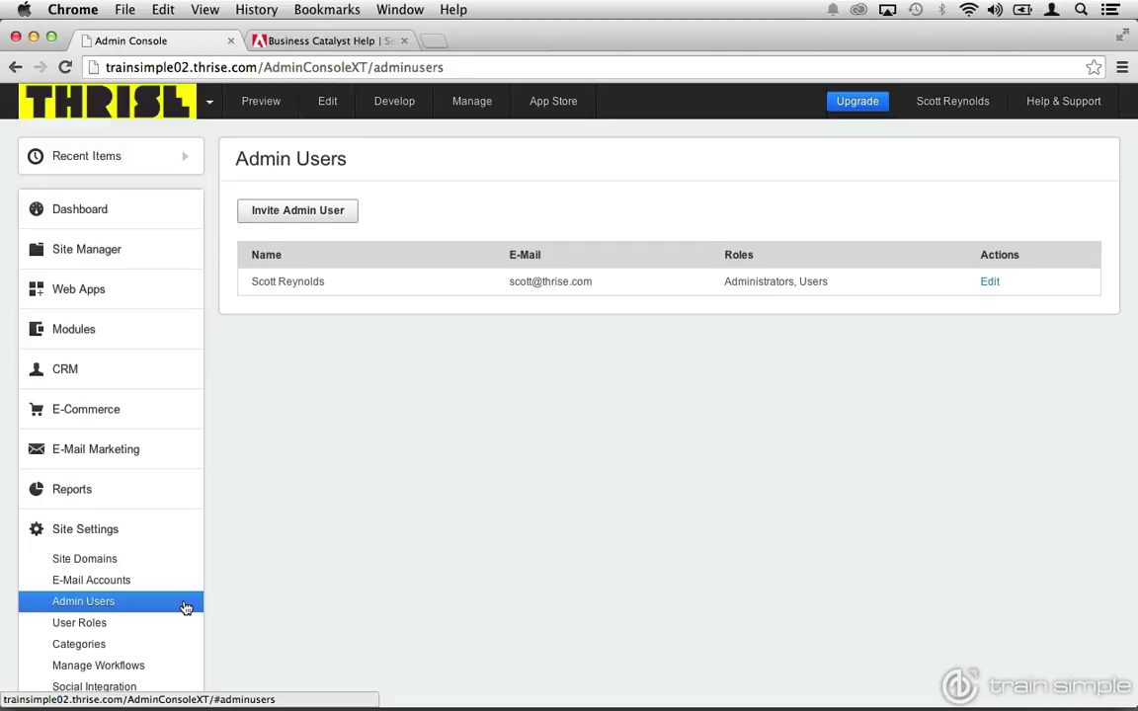
# - Start an admin user invitation and assign it the Administrators and Users roles
pyautogui.click(316, 216)
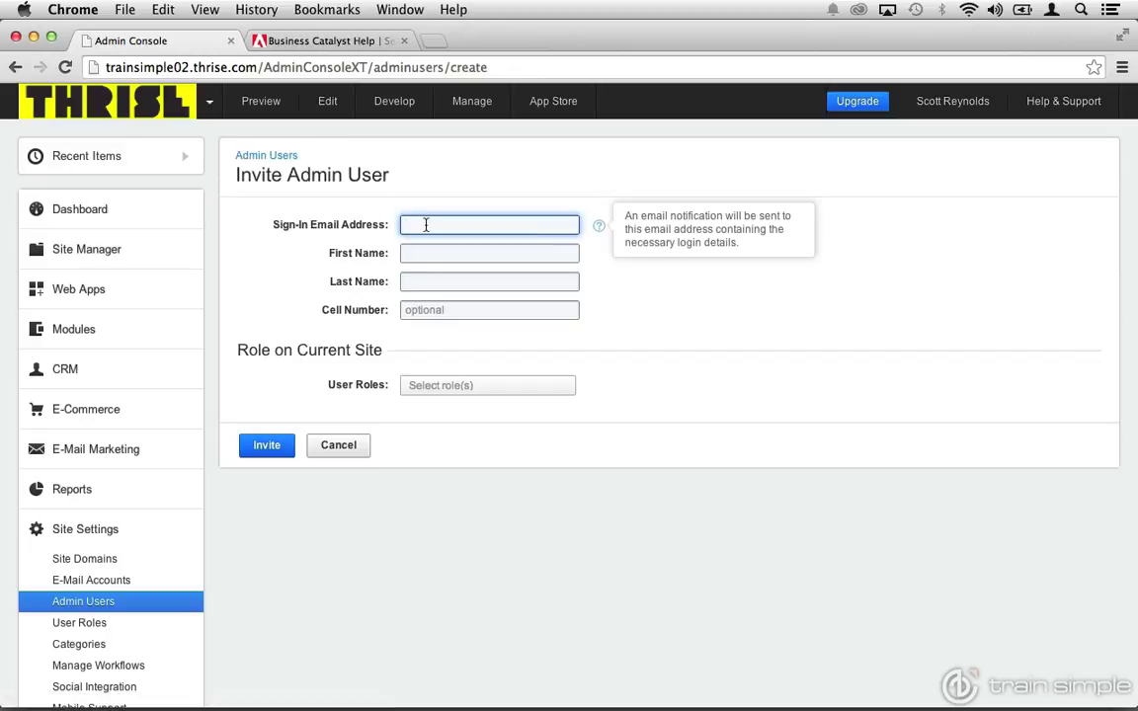
pyautogui.click(423, 252)
pyautogui.click(417, 282)
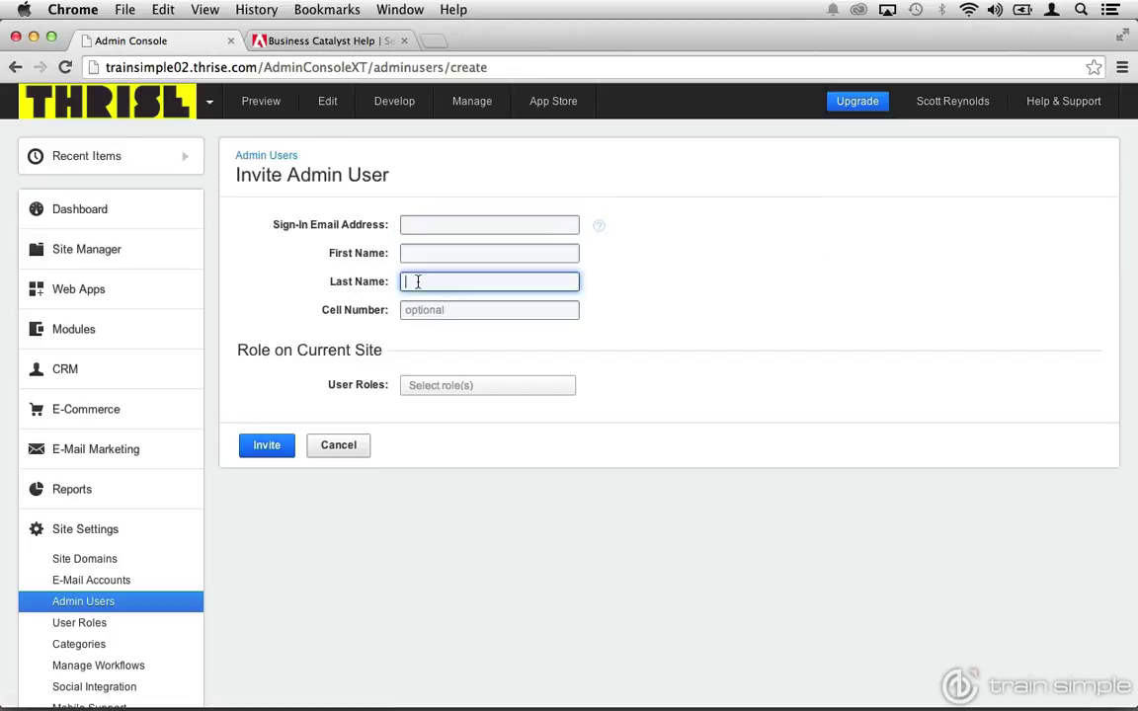
pyautogui.click(416, 310)
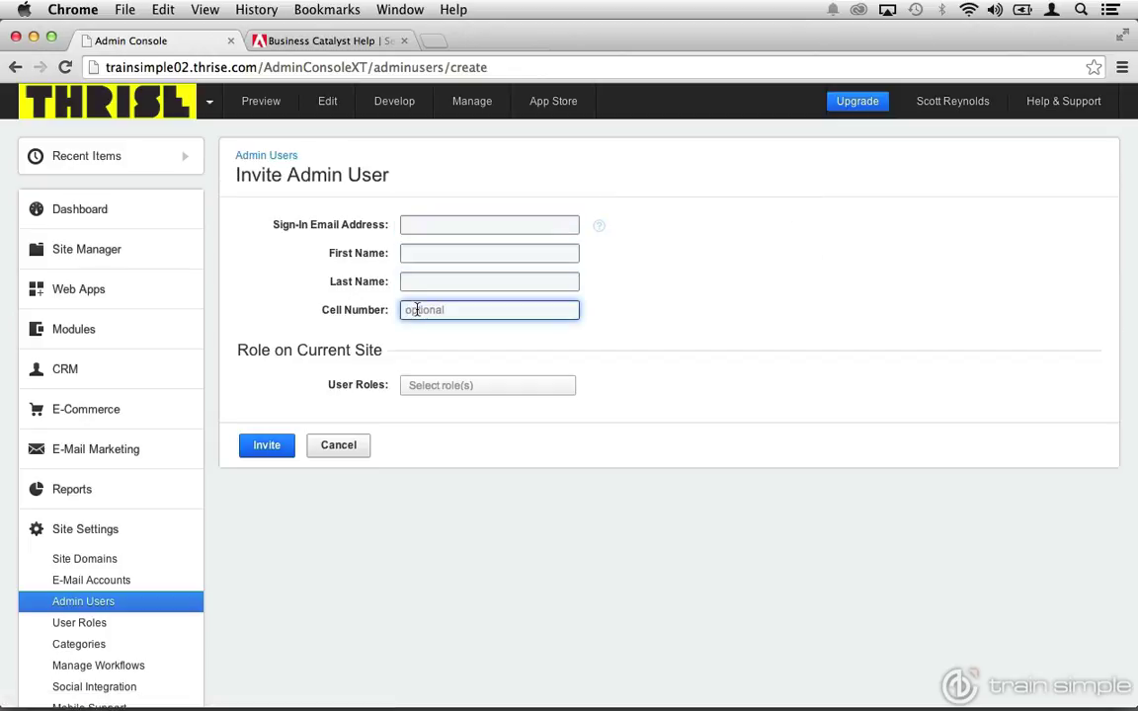
pyautogui.click(425, 387)
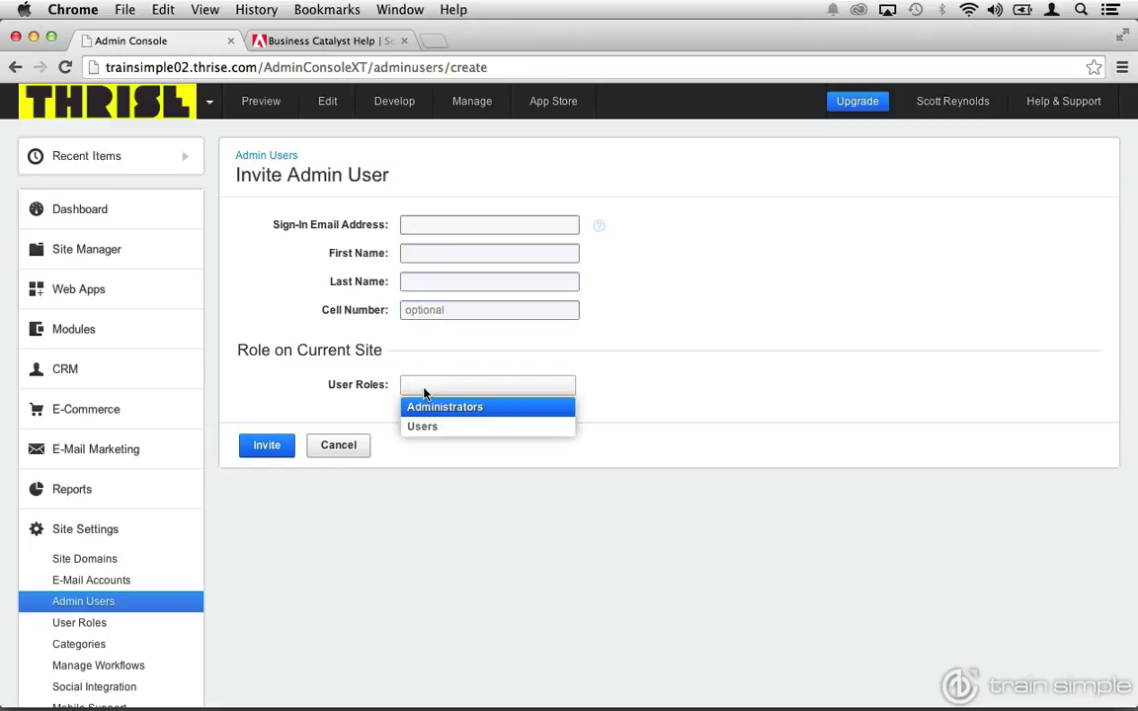
pyautogui.click(424, 408)
pyautogui.click(434, 409)
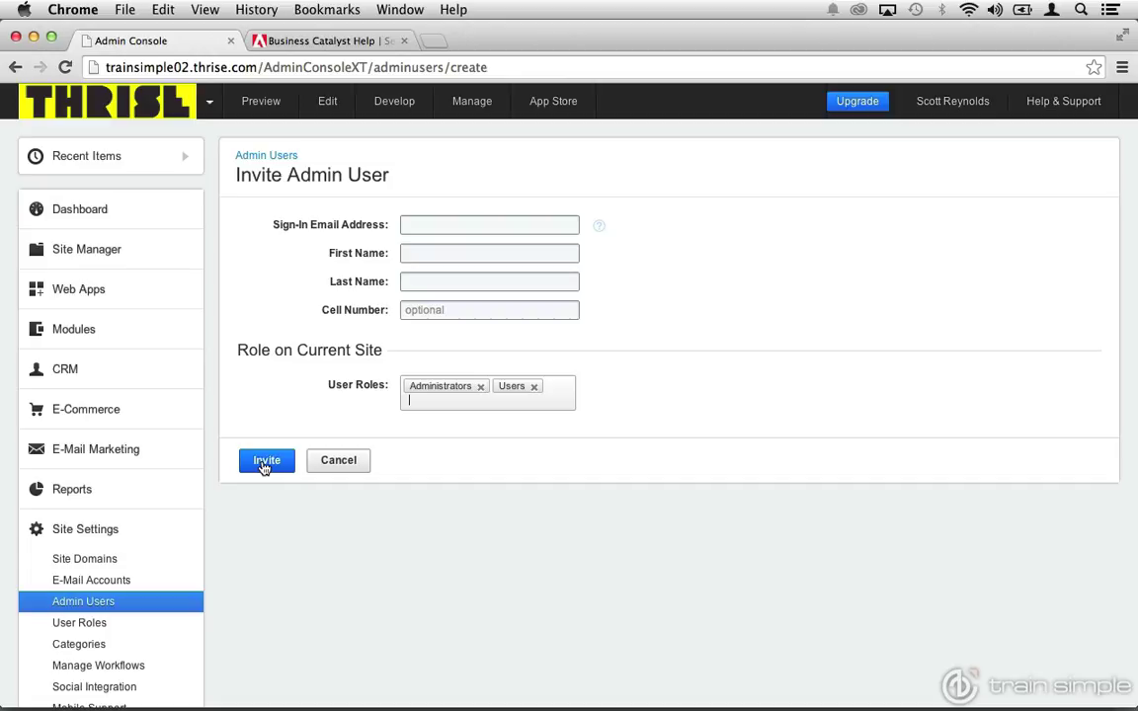
# - Leave the invitation without saving and create a new user role titled Support
pyautogui.click(119, 623)
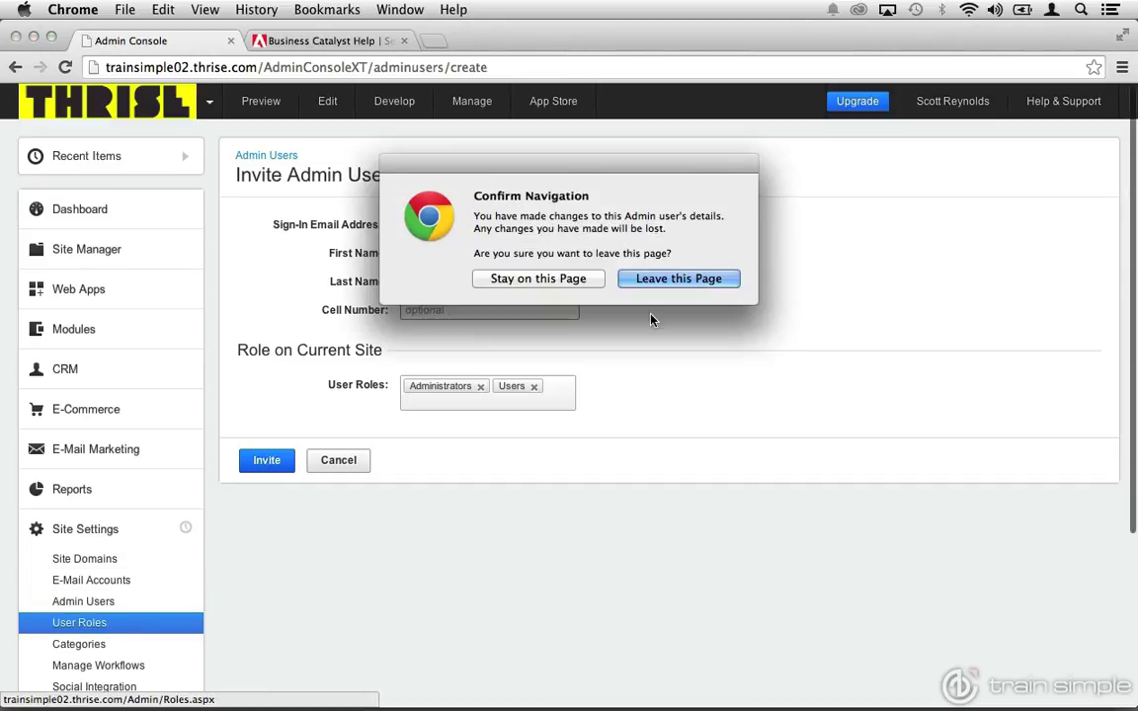
pyautogui.click(677, 280)
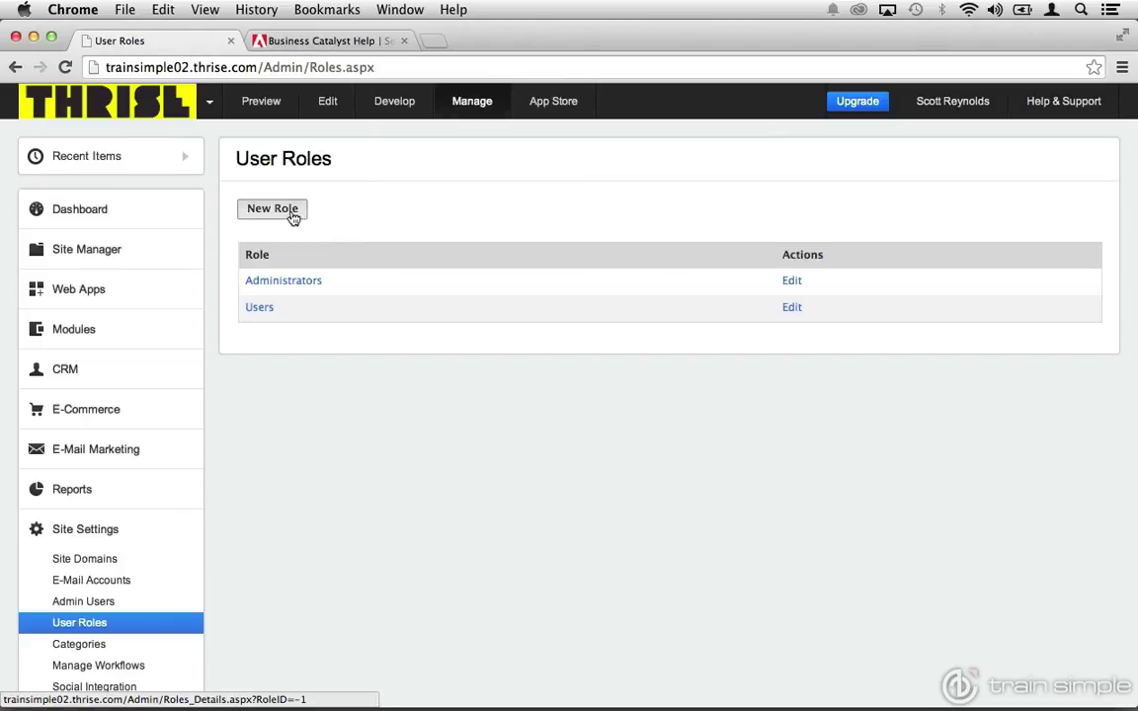
pyautogui.click(292, 218)
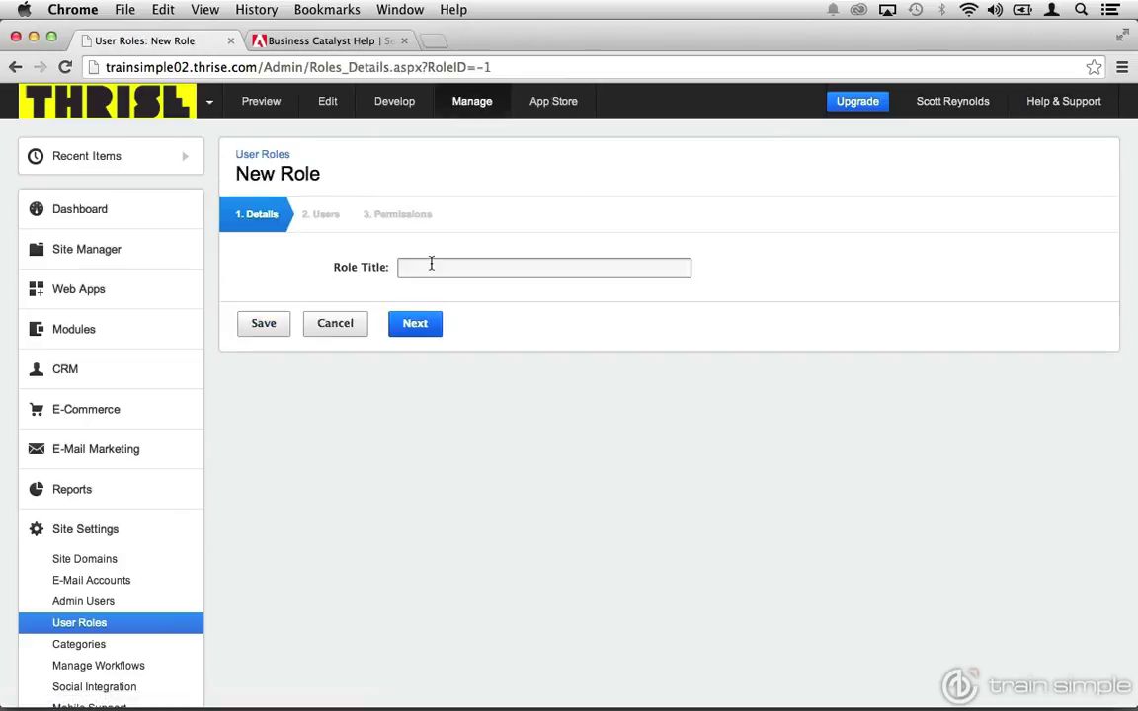
pyautogui.click(431, 265)
pyautogui.write('Support')
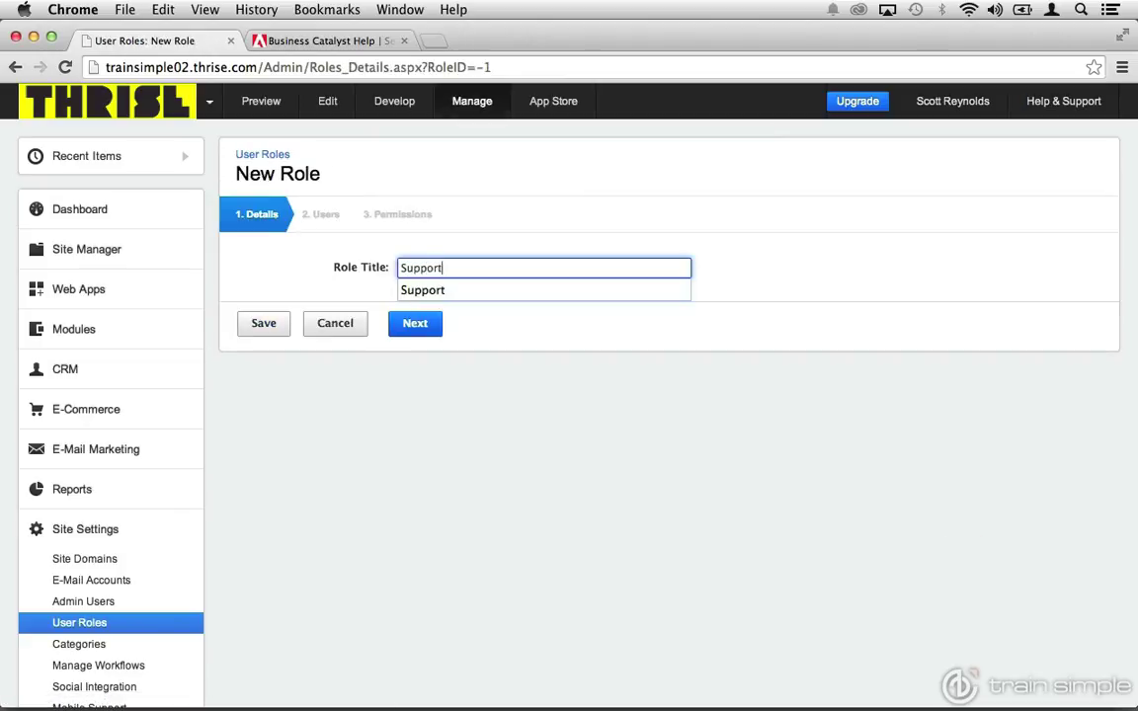
pyautogui.click(415, 323)
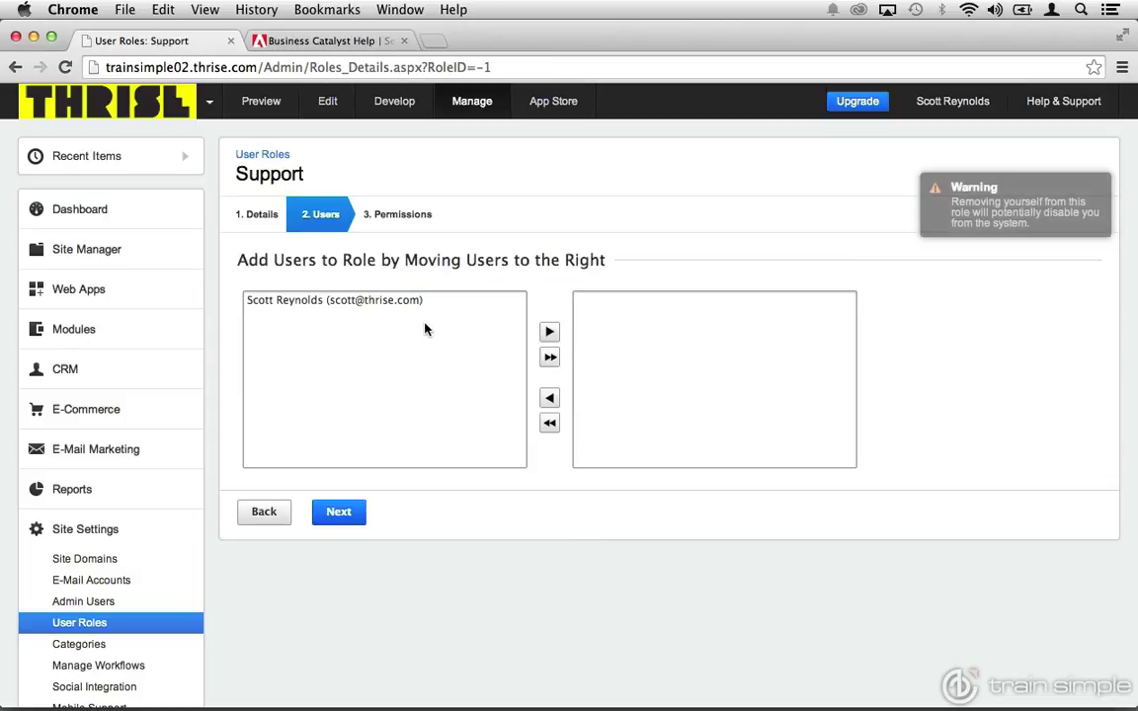
# - Add the listed admin user to the Support role and continue to its permissions
pyautogui.click(352, 301)
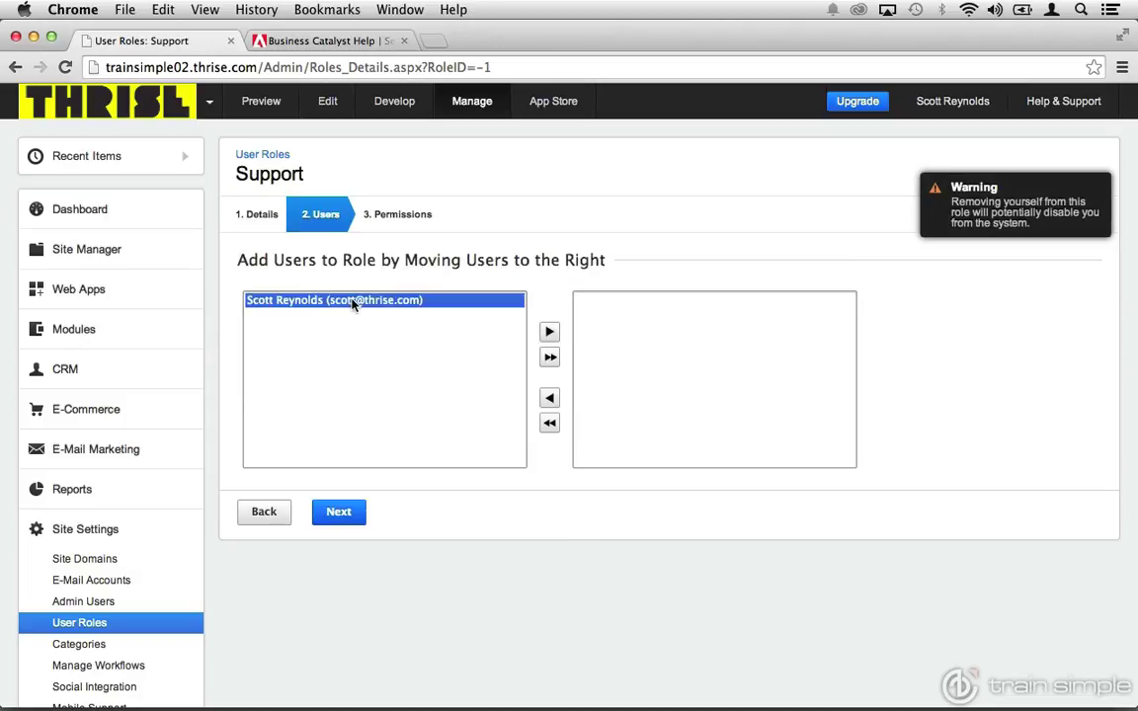
pyautogui.click(549, 332)
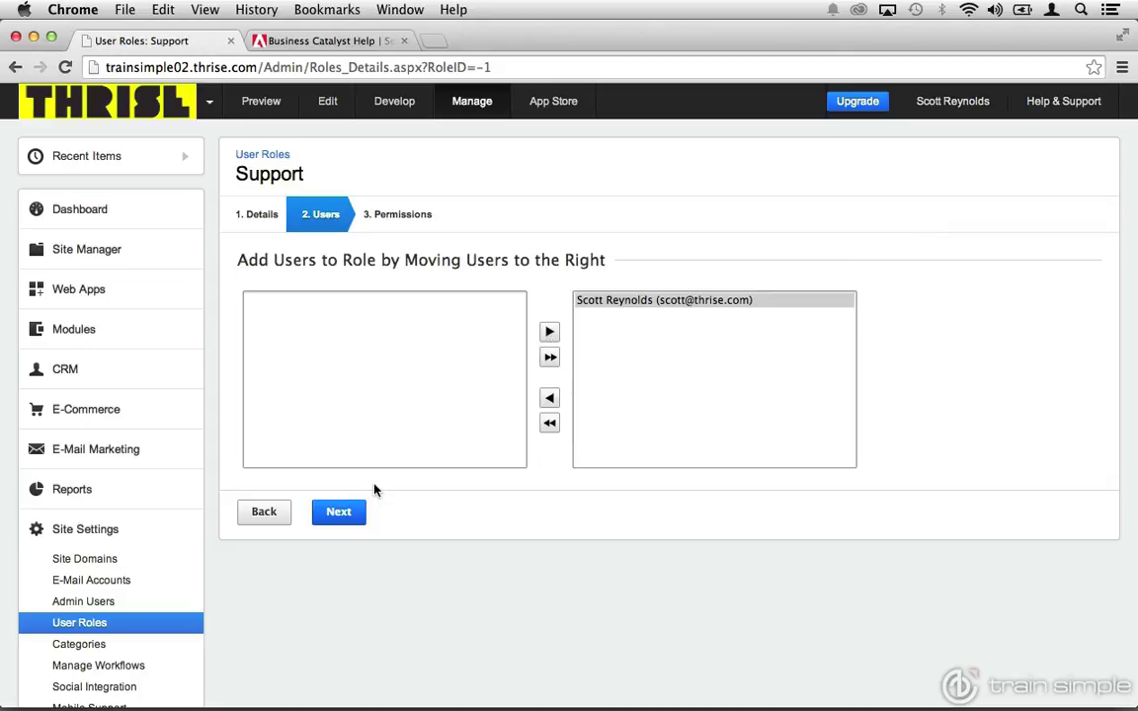
pyautogui.click(352, 520)
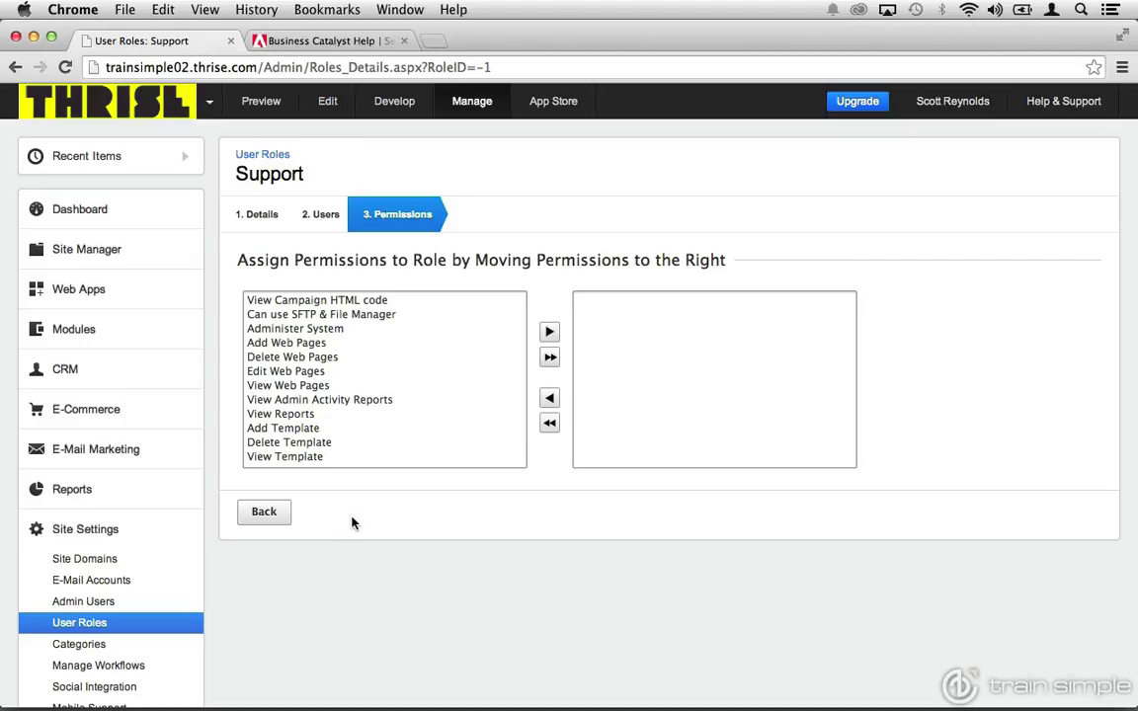
# - Assign the Add, Edit and View Web Pages permissions to the Support role, and remove them again
pyautogui.click(290, 344)
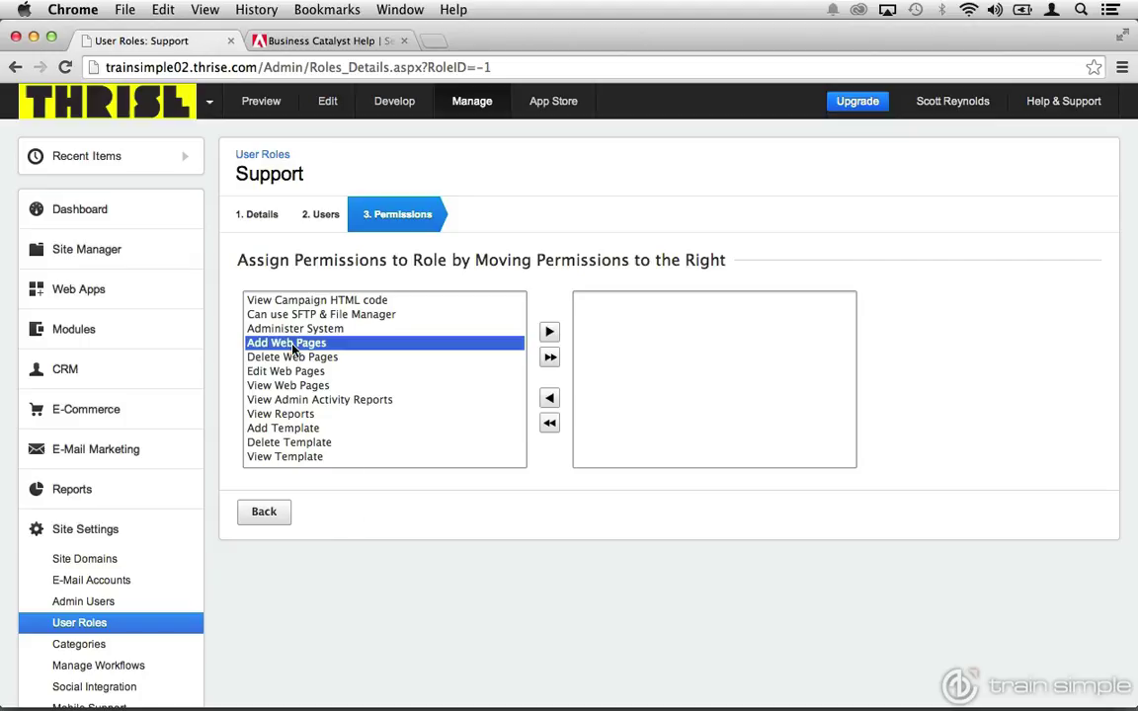
pyautogui.keyDown('super'); pyautogui.click(287, 372); pyautogui.keyUp('super')
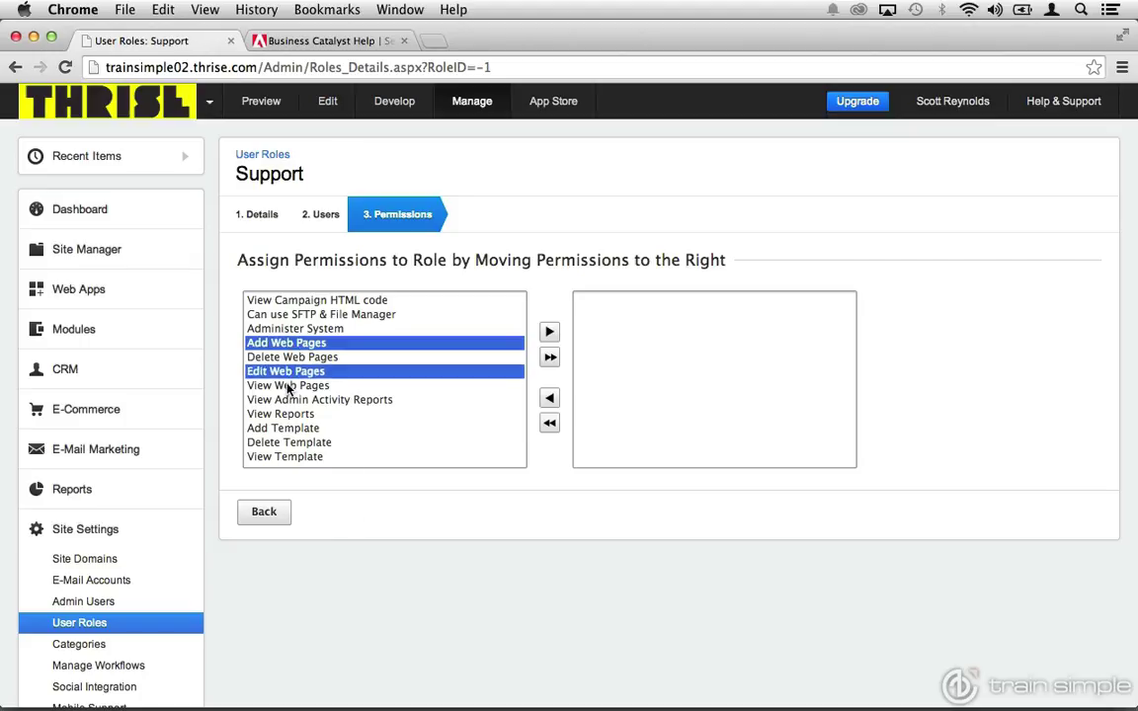
pyautogui.keyDown('super'); pyautogui.click(289, 386); pyautogui.keyUp('super')
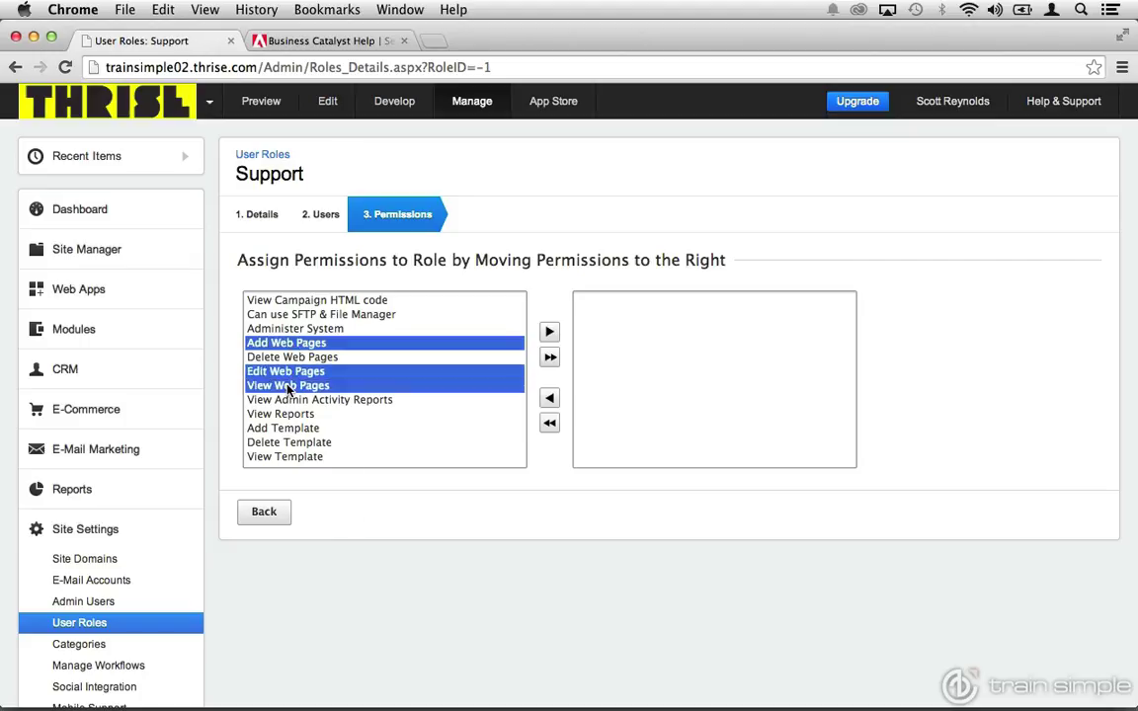
pyautogui.click(550, 333)
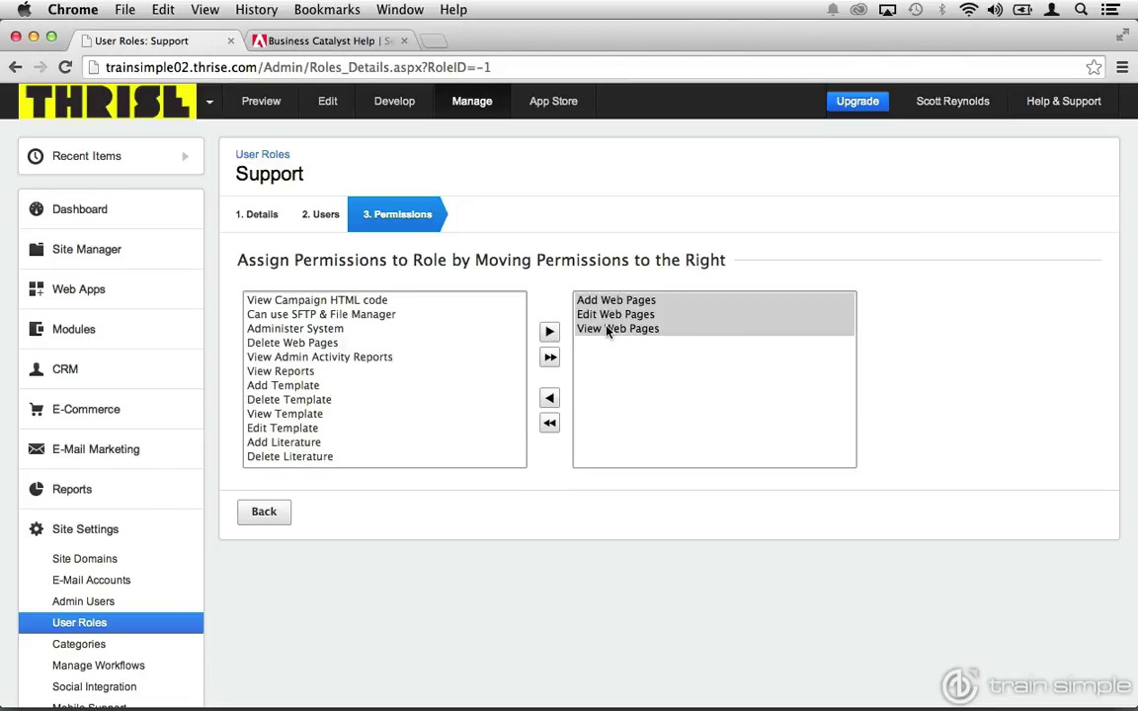
pyautogui.click(551, 399)
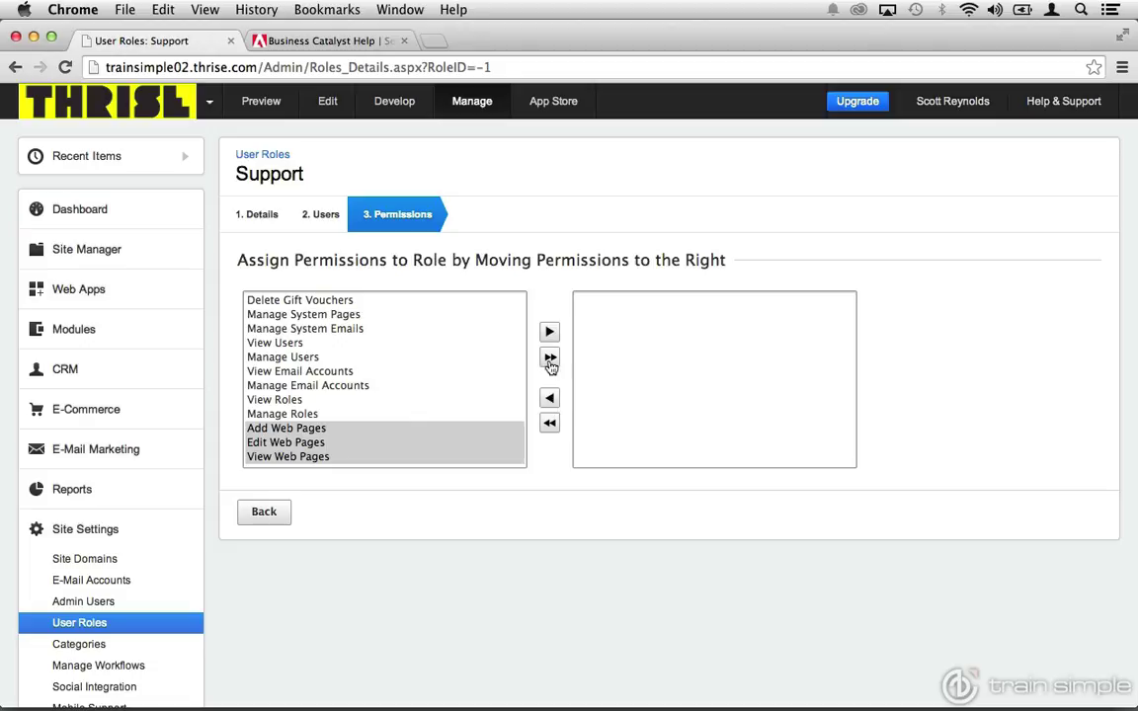
# - Grant the Support role all permissions except Delete Web Pages, Delete Template, Delete Literature, Delete News & Announcements, Delete Web Forms and Delete Tasks & Notes
pyautogui.click(550, 360)
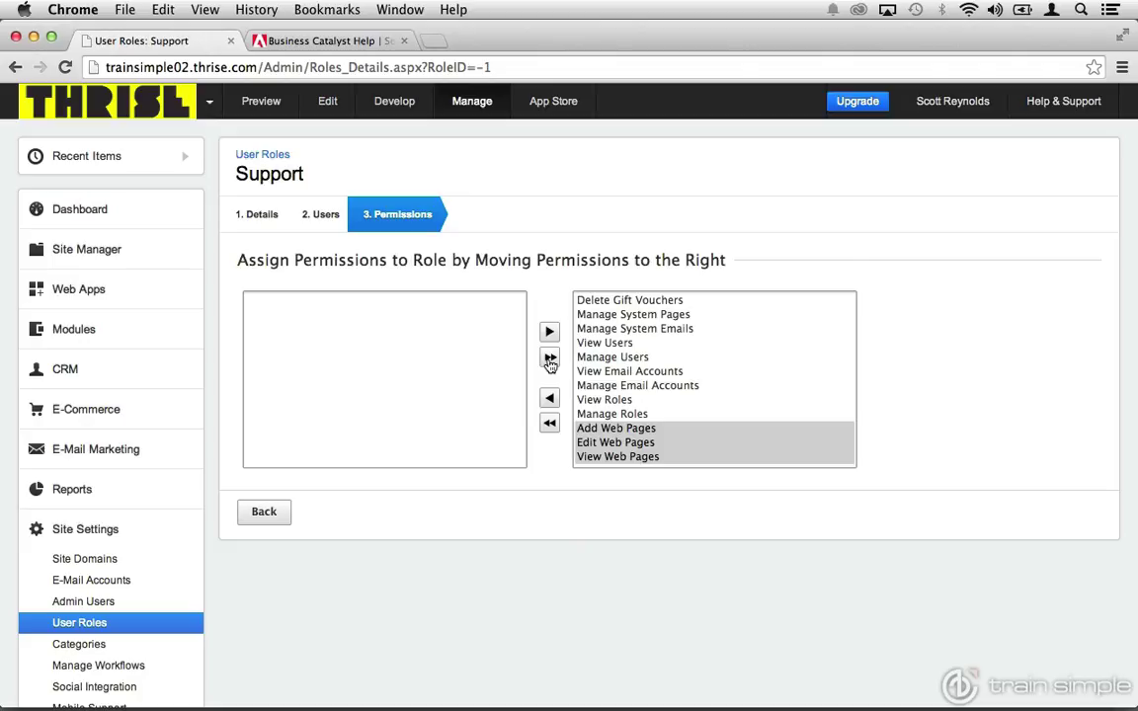
pyautogui.scroll(15, 663, 355)
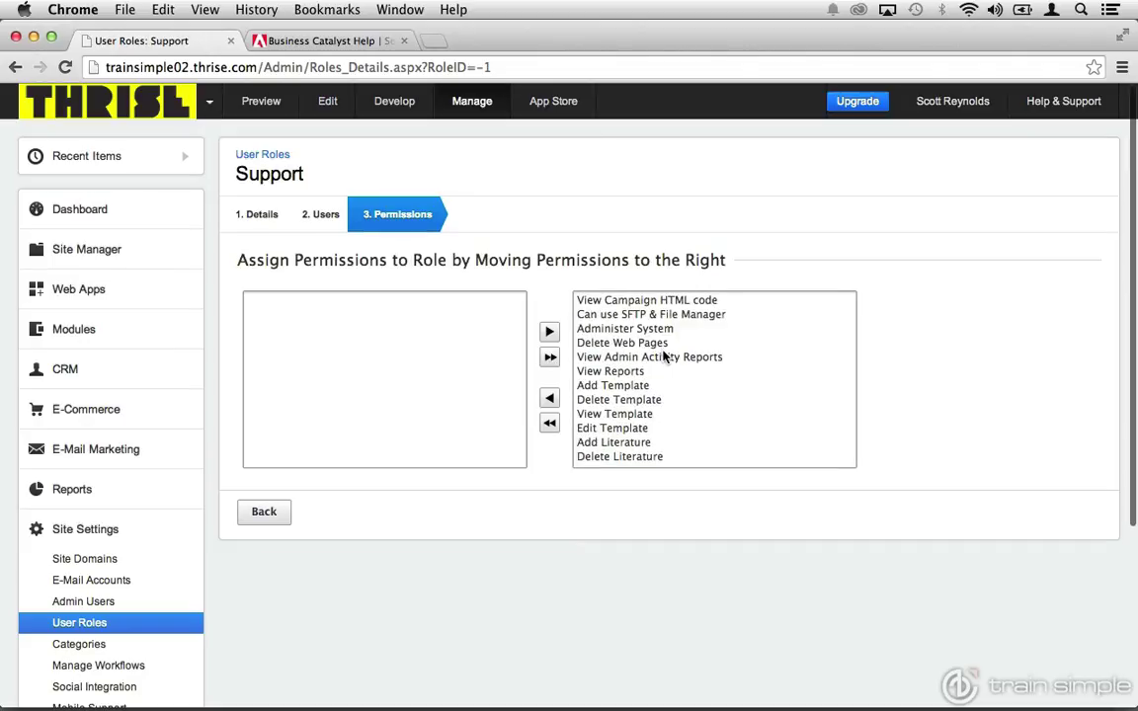
pyautogui.click(634, 343)
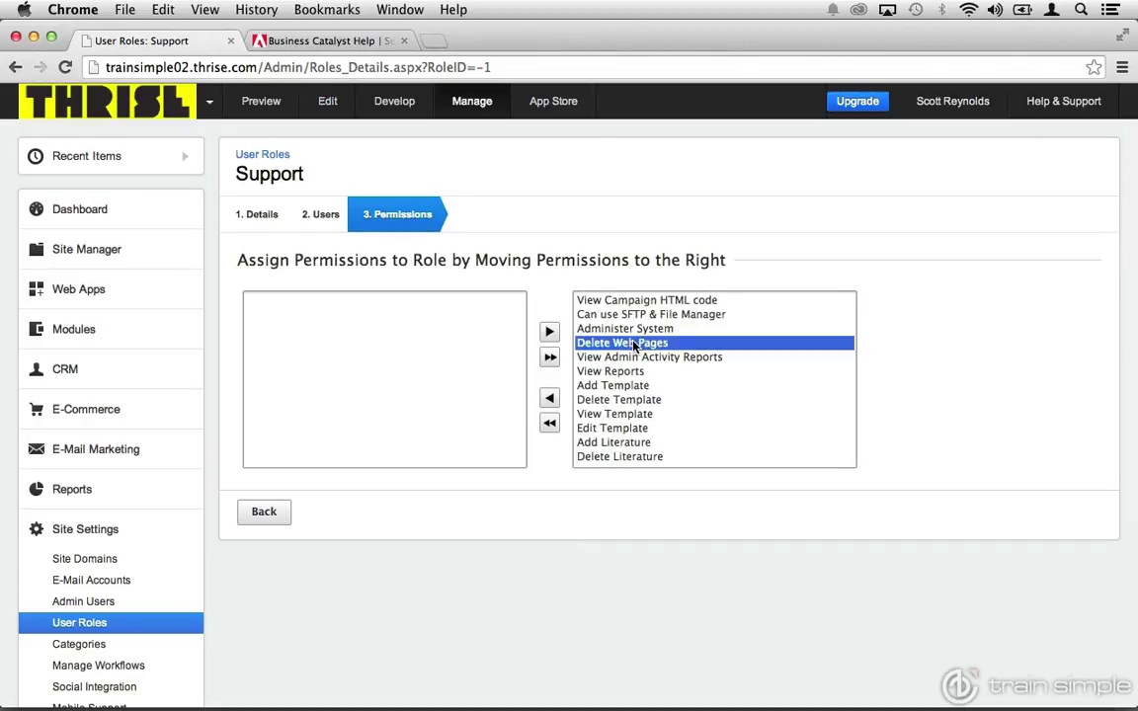
pyautogui.keyDown('super'); pyautogui.click(622, 400); pyautogui.keyUp('super')
pyautogui.keyDown('super'); pyautogui.click(620, 456); pyautogui.keyUp('super')
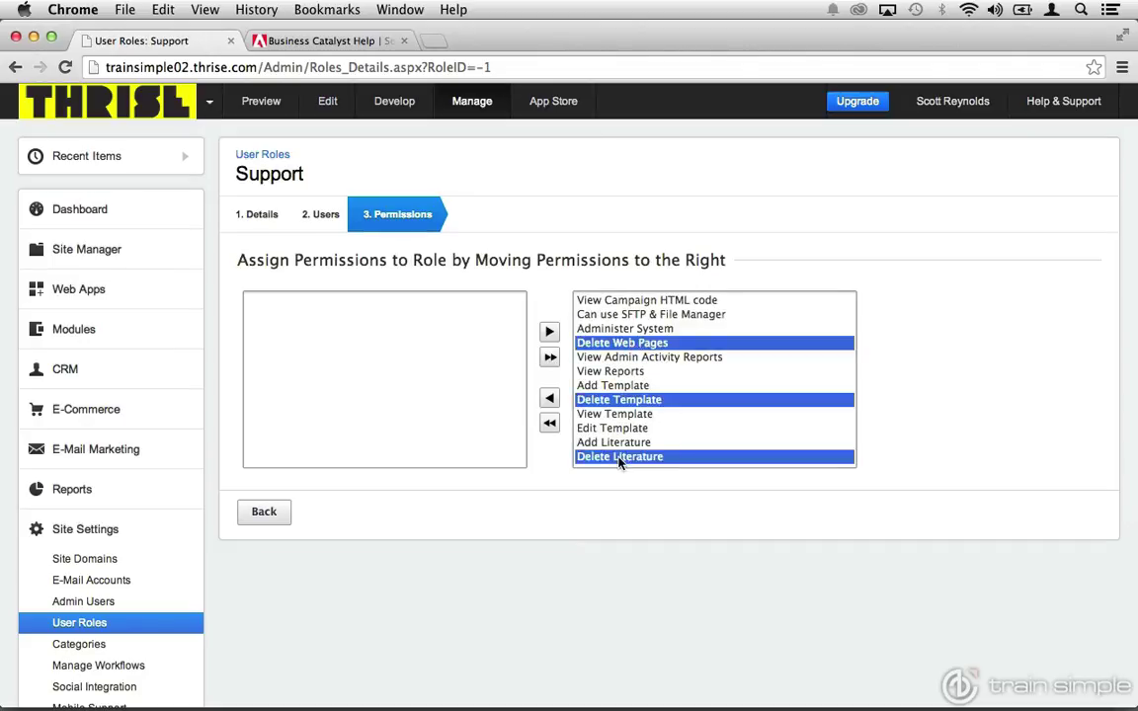
pyautogui.scroll(-5, 619, 456)
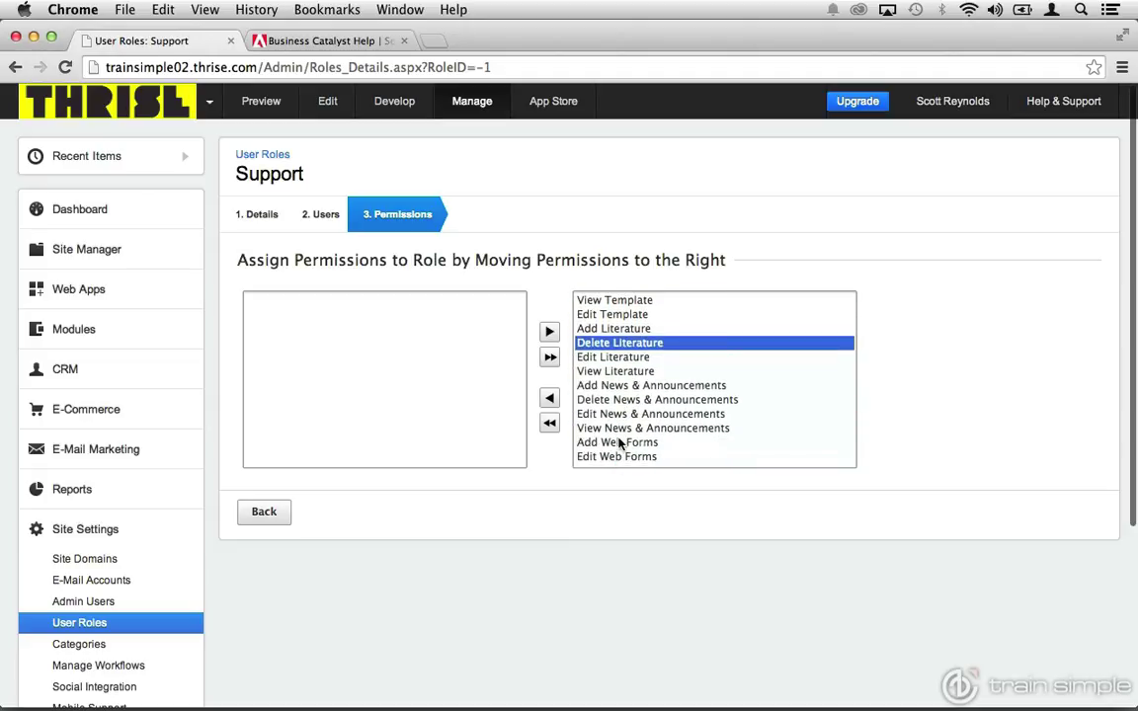
pyautogui.keyDown('super'); pyautogui.click(609, 399); pyautogui.keyUp('super')
pyautogui.scroll(-3, 612, 401)
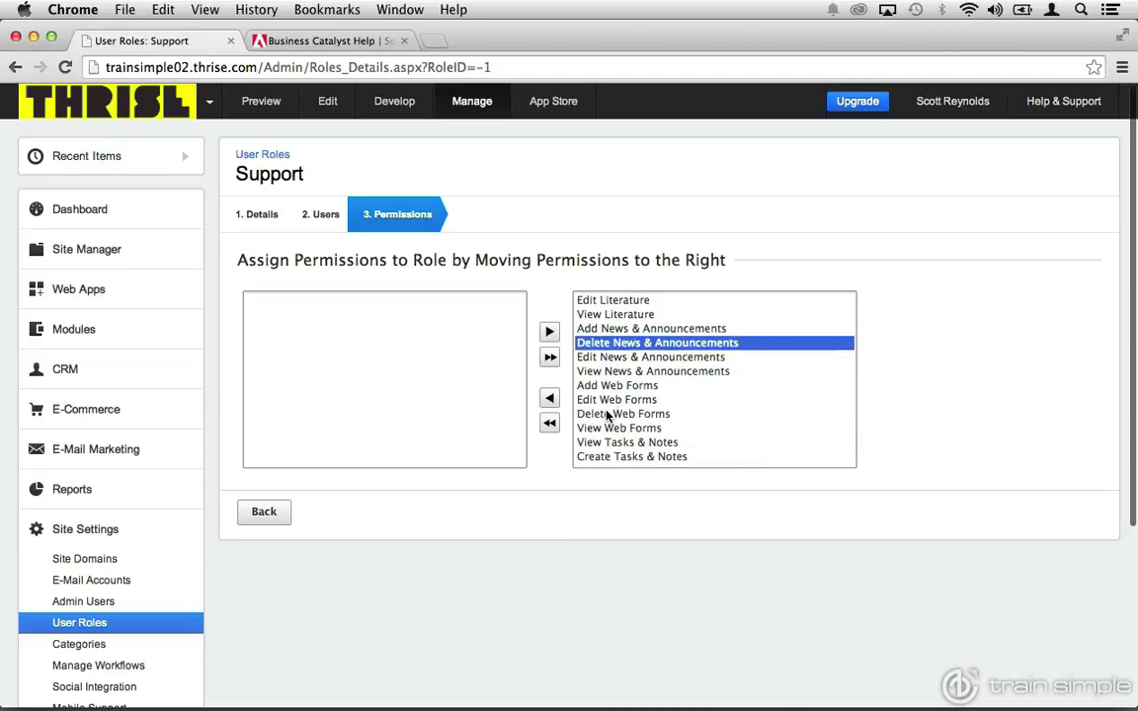
pyautogui.keyDown('super'); pyautogui.click(607, 415); pyautogui.keyUp('super')
pyautogui.scroll(-3, 606, 417)
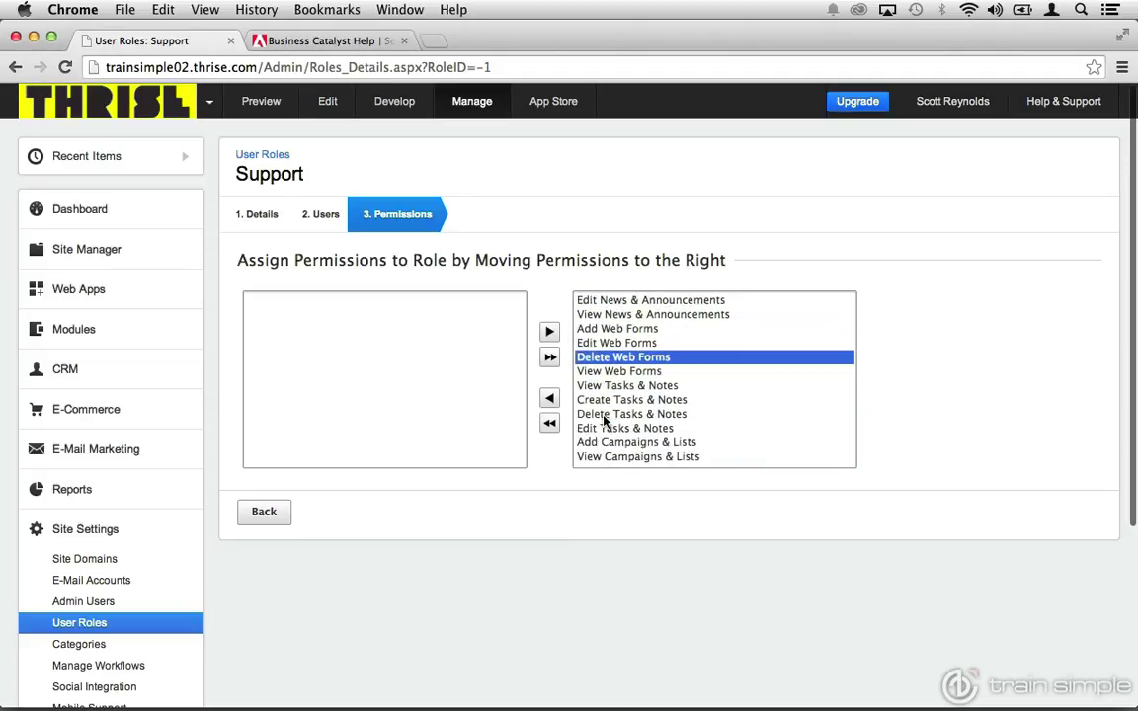
pyautogui.keyDown('super'); pyautogui.click(605, 415); pyautogui.keyUp('super')
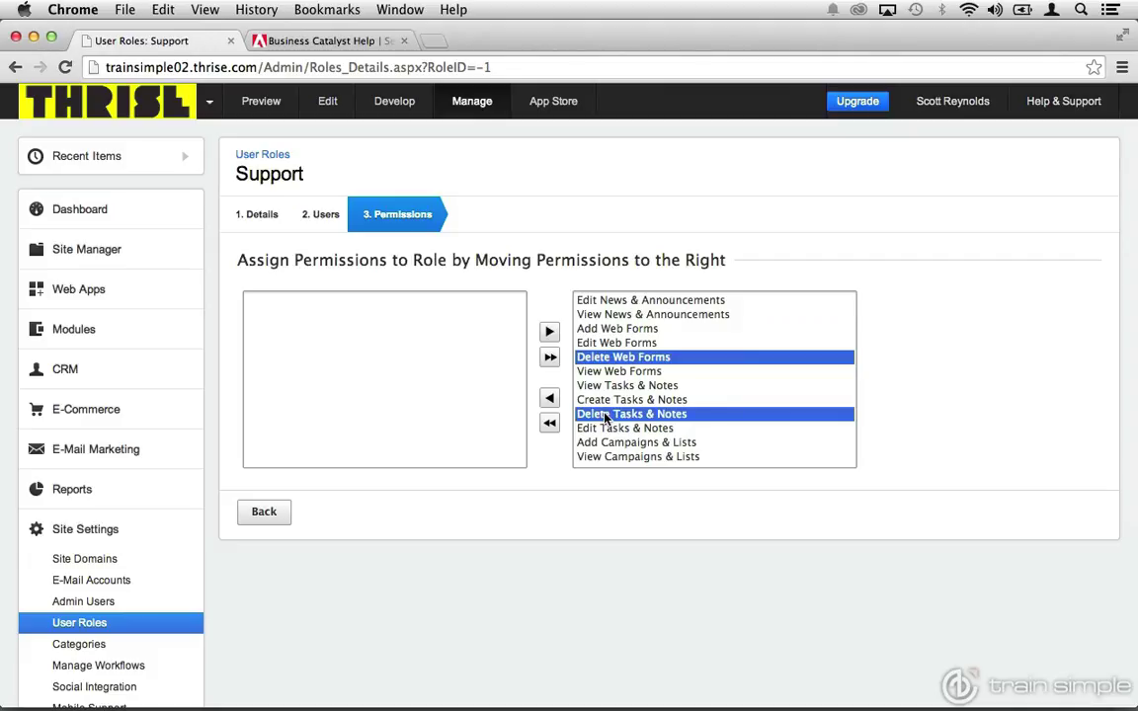
pyautogui.click(550, 399)
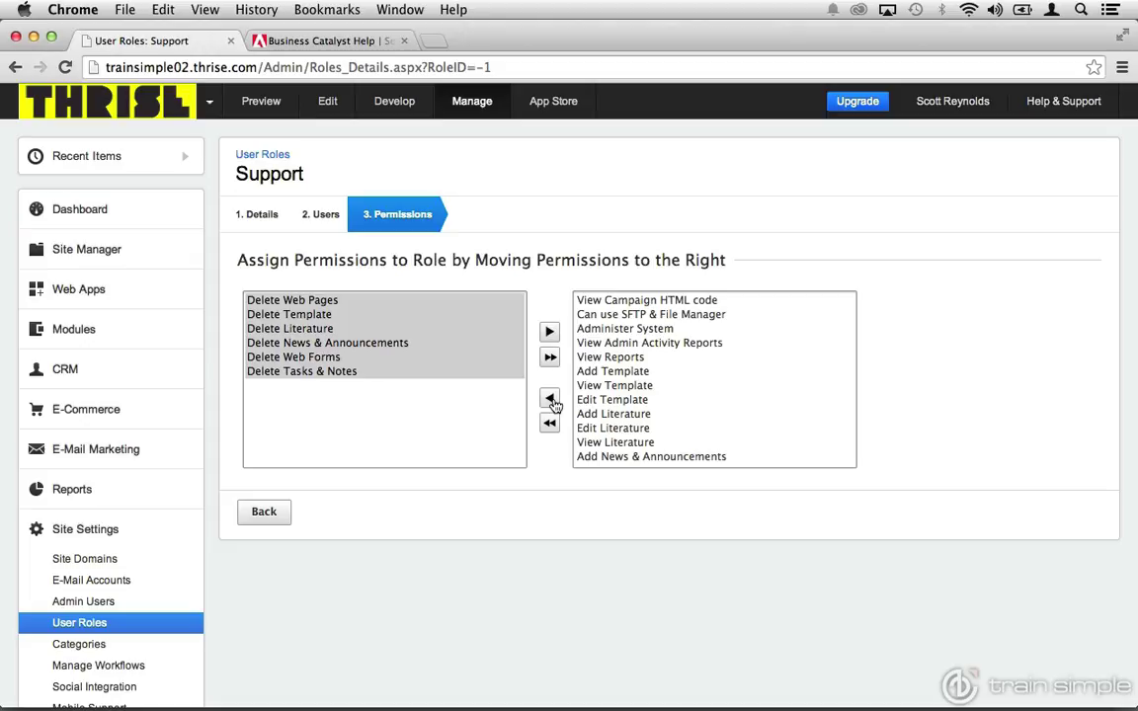
# - In the Content Approval Workflow's Get Administrator Approval step, set Role Responsible to Support and Escalate To Role to Administrators
pyautogui.click(133, 669)
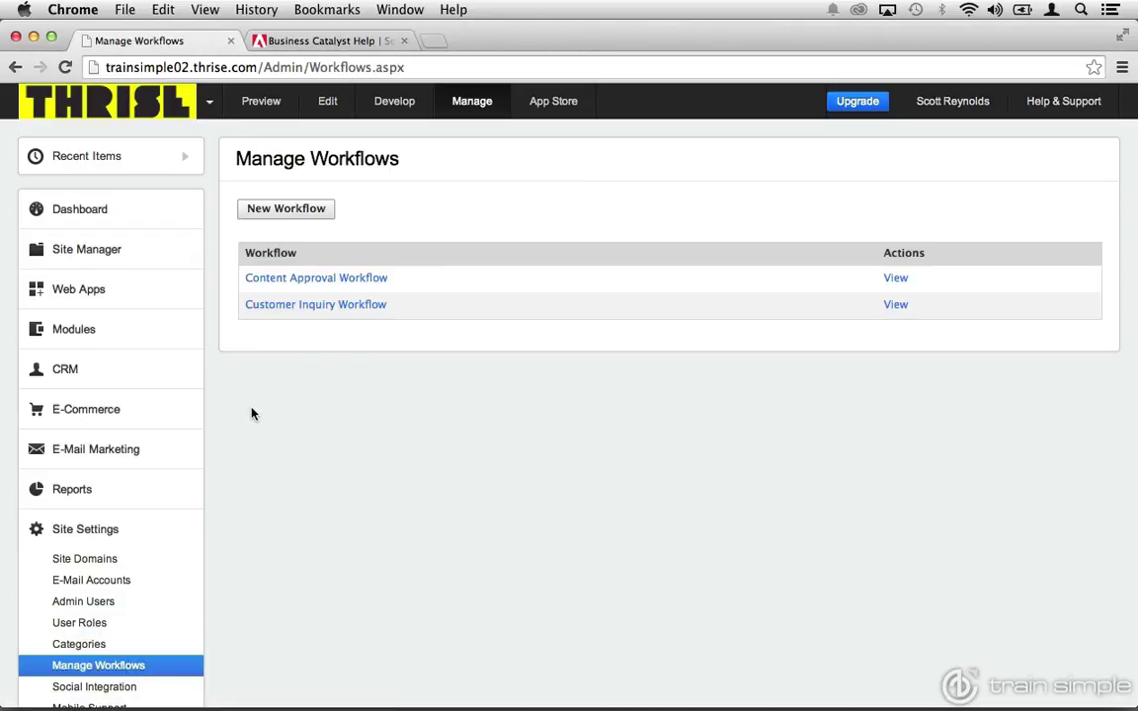
pyautogui.click(295, 280)
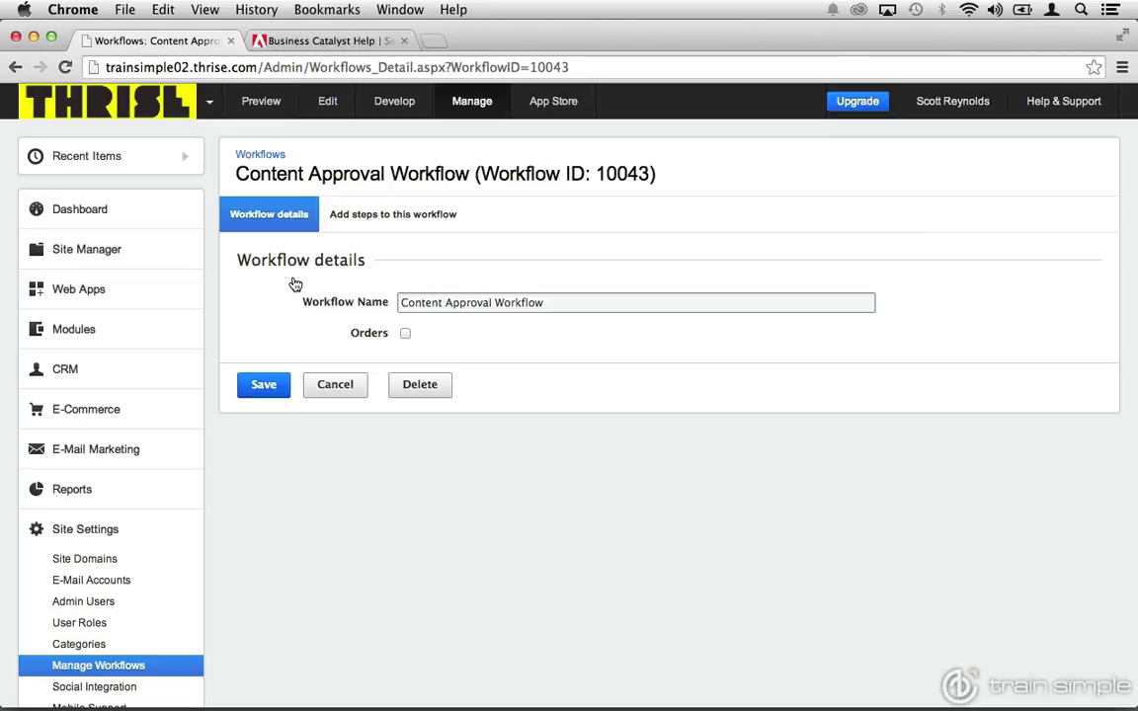
pyautogui.click(370, 223)
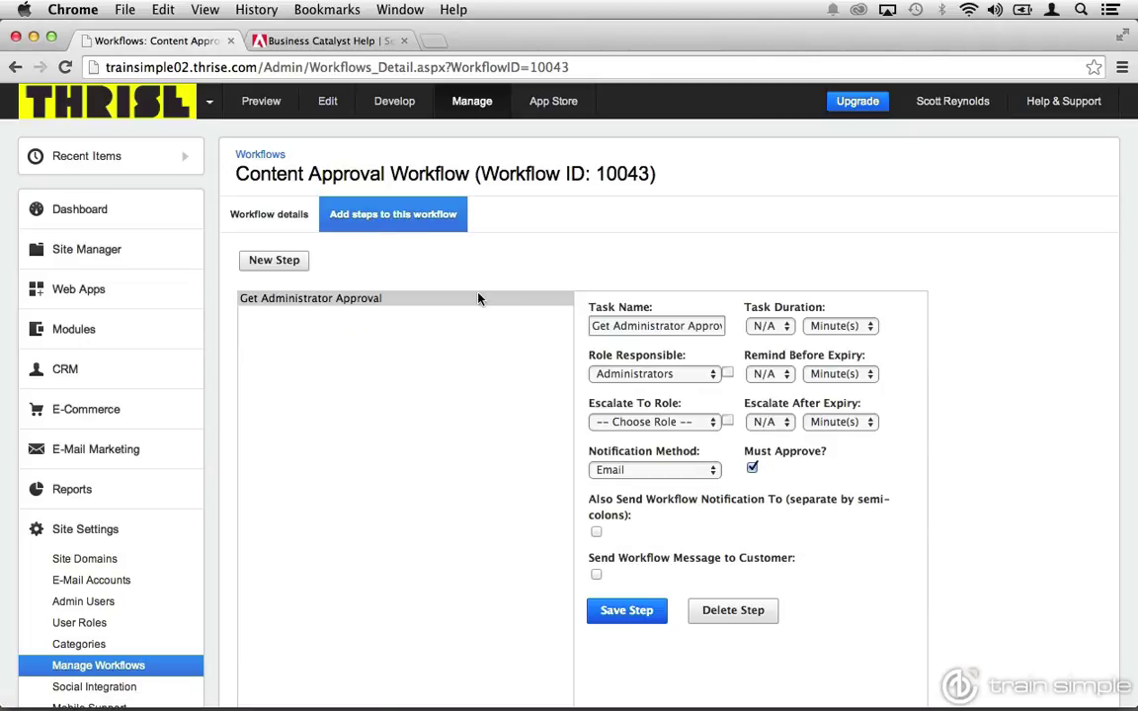
pyautogui.click(653, 374)
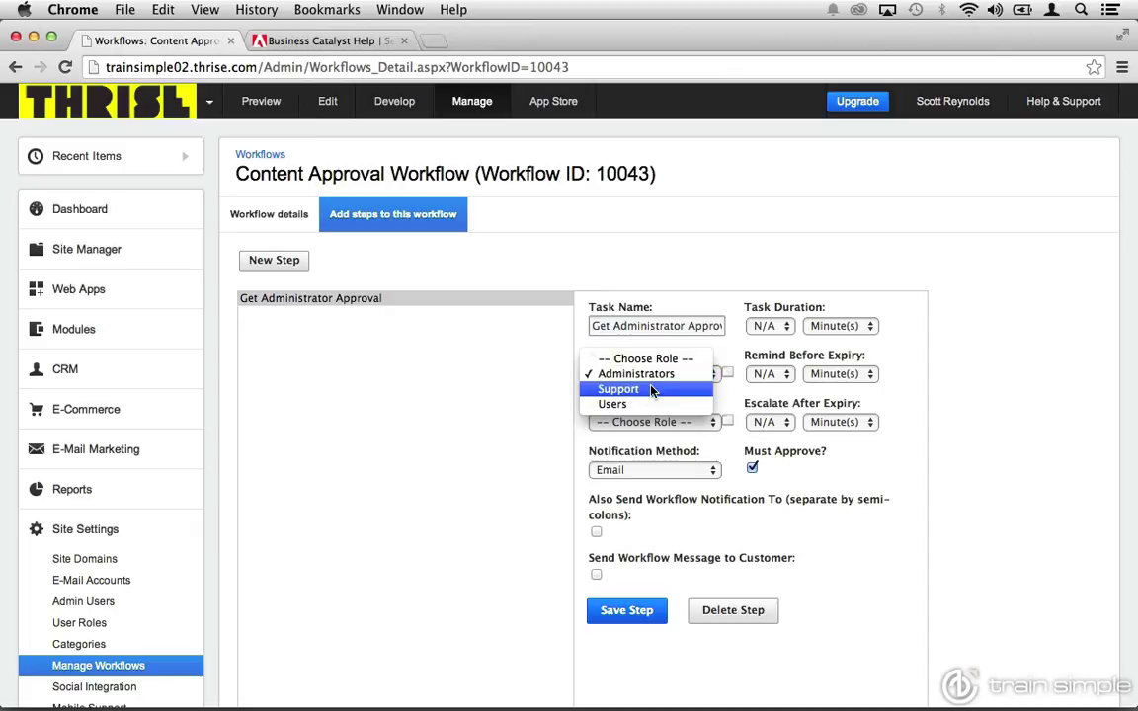
pyautogui.click(651, 391)
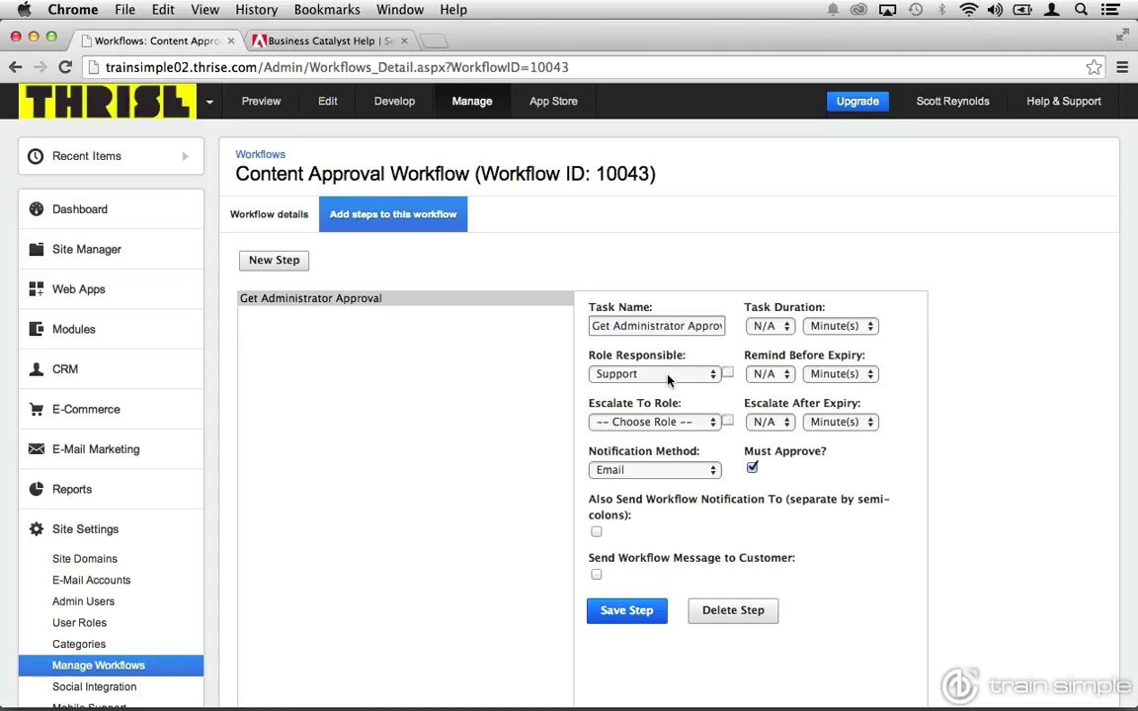
pyautogui.click(658, 423)
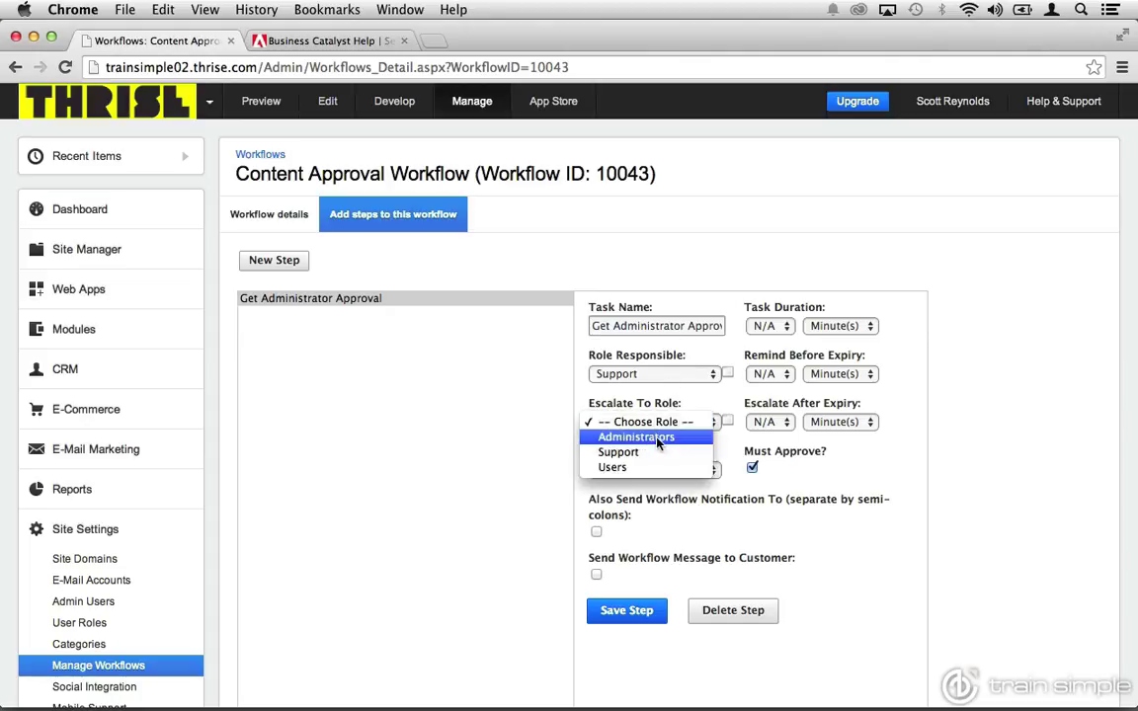
pyautogui.click(657, 439)
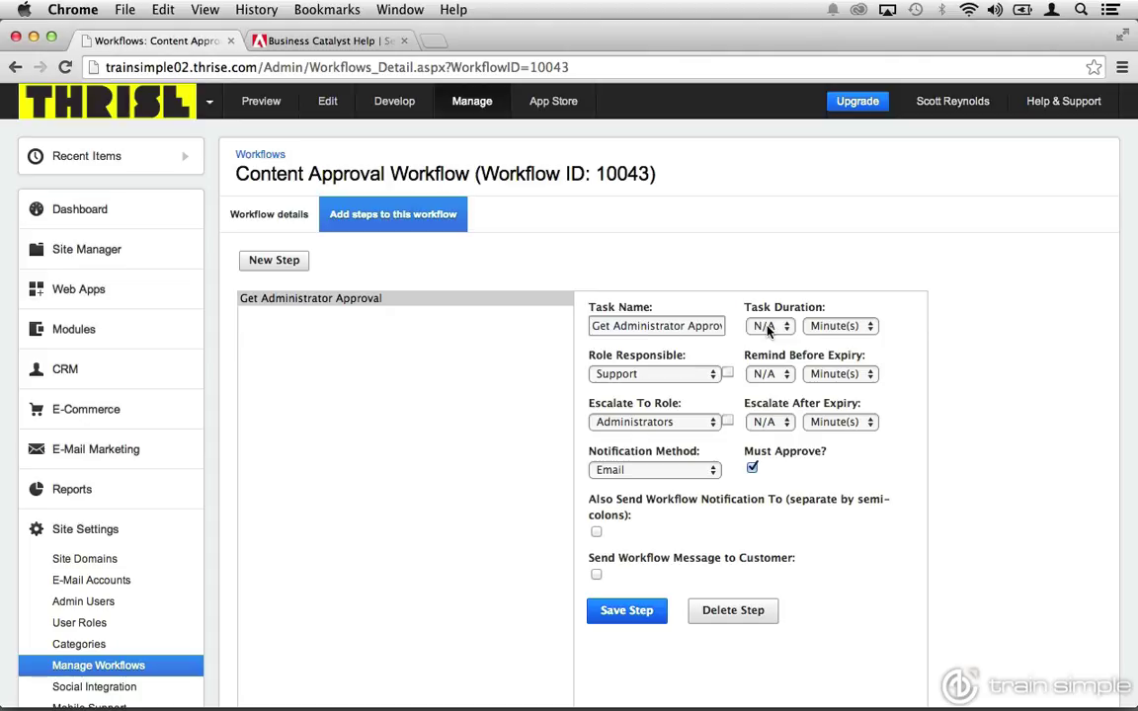
# - Set the Get Administrator Approval step's Task Duration to 1 day and Remind Before Expiry to 6 hours
pyautogui.click(768, 327)
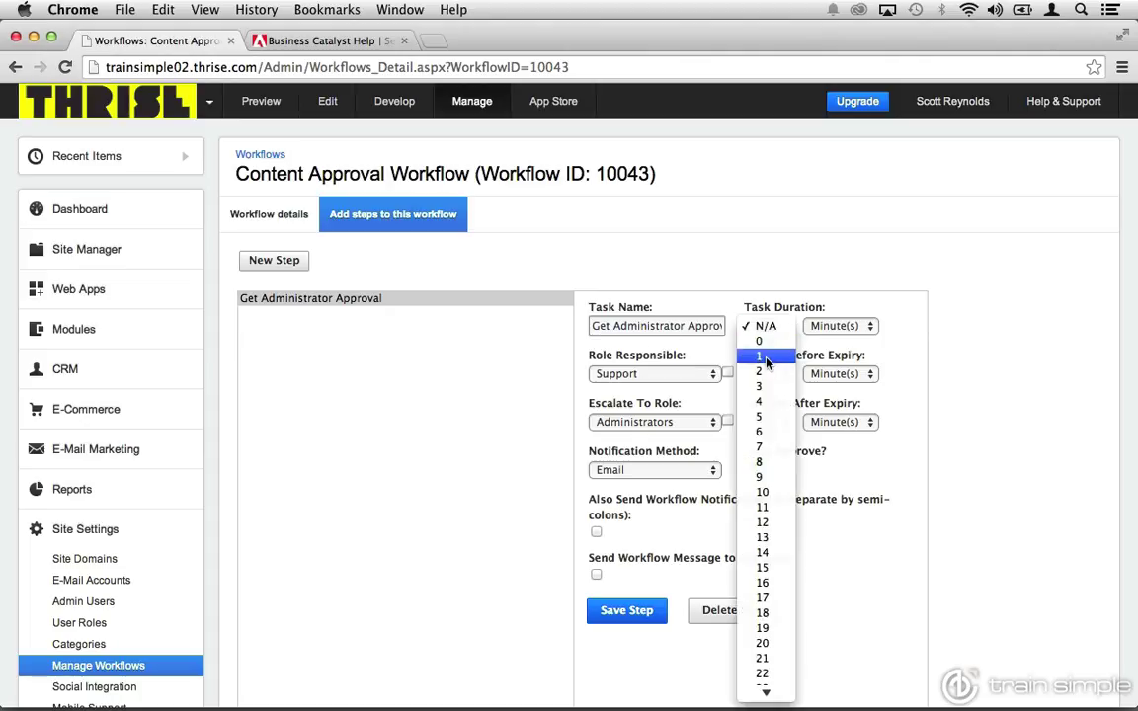
pyautogui.click(766, 358)
pyautogui.click(820, 326)
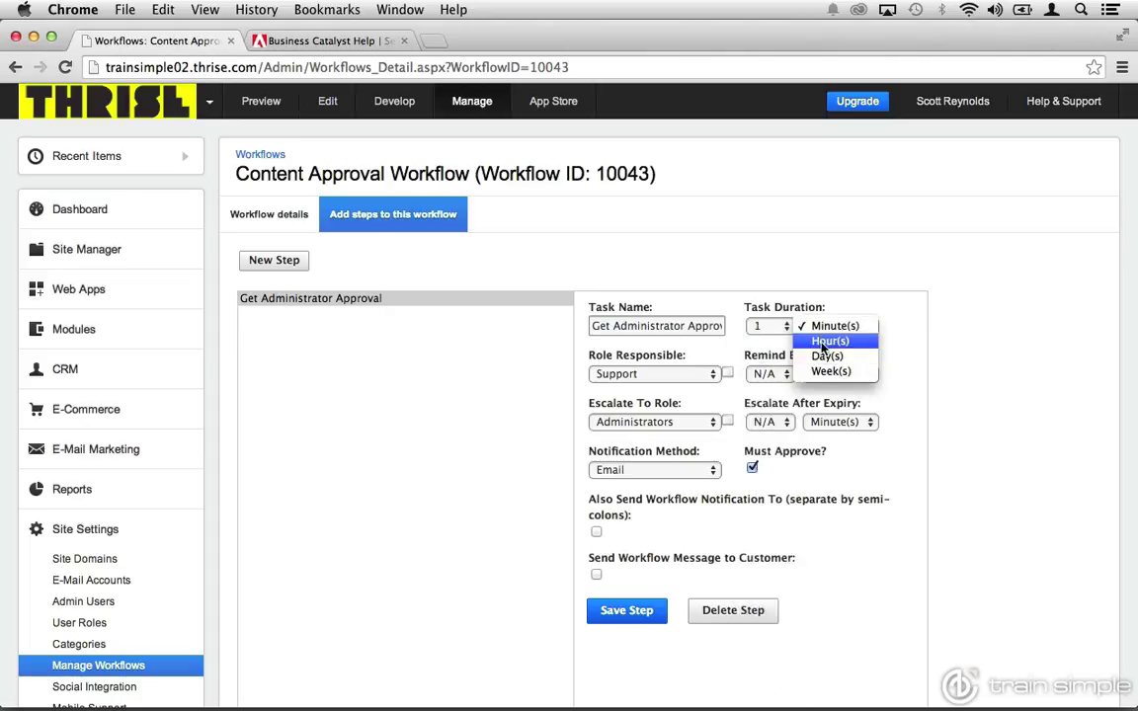
pyautogui.click(824, 355)
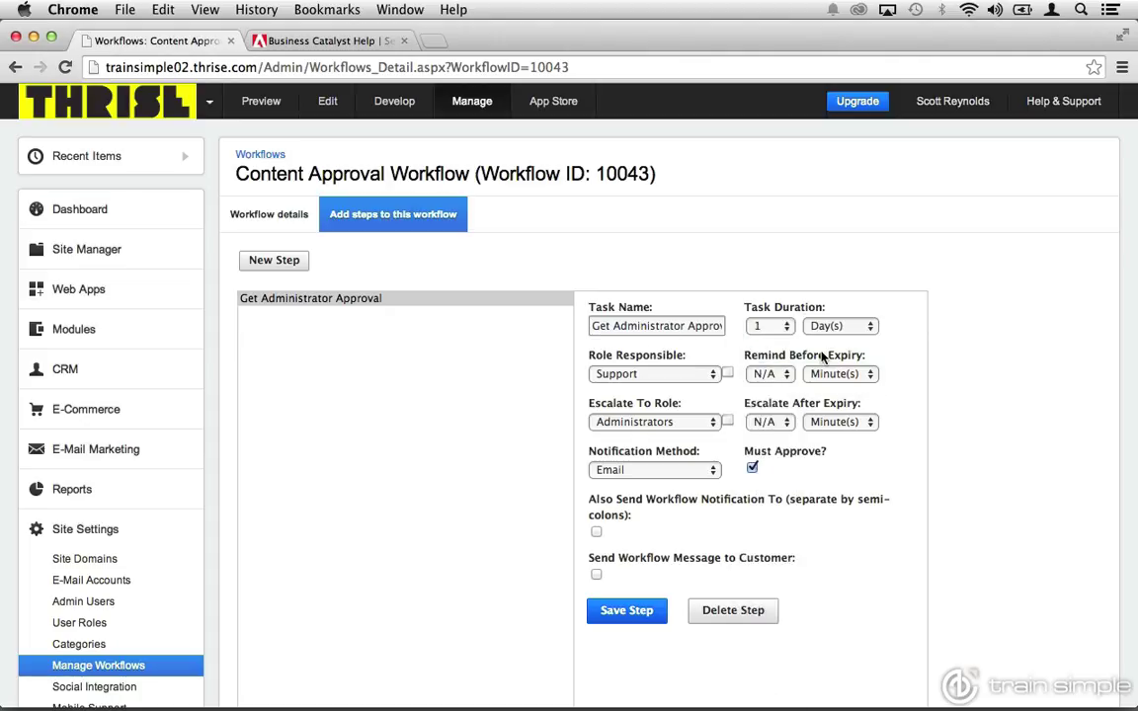
pyautogui.click(773, 374)
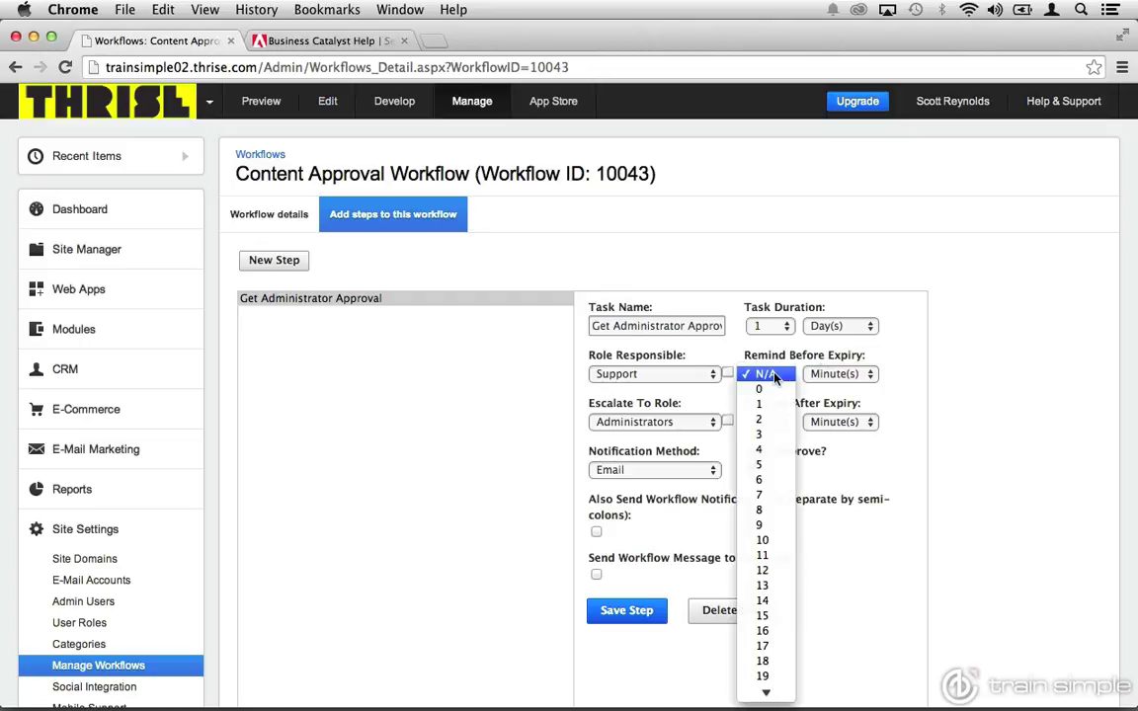
pyautogui.click(777, 480)
pyautogui.click(836, 375)
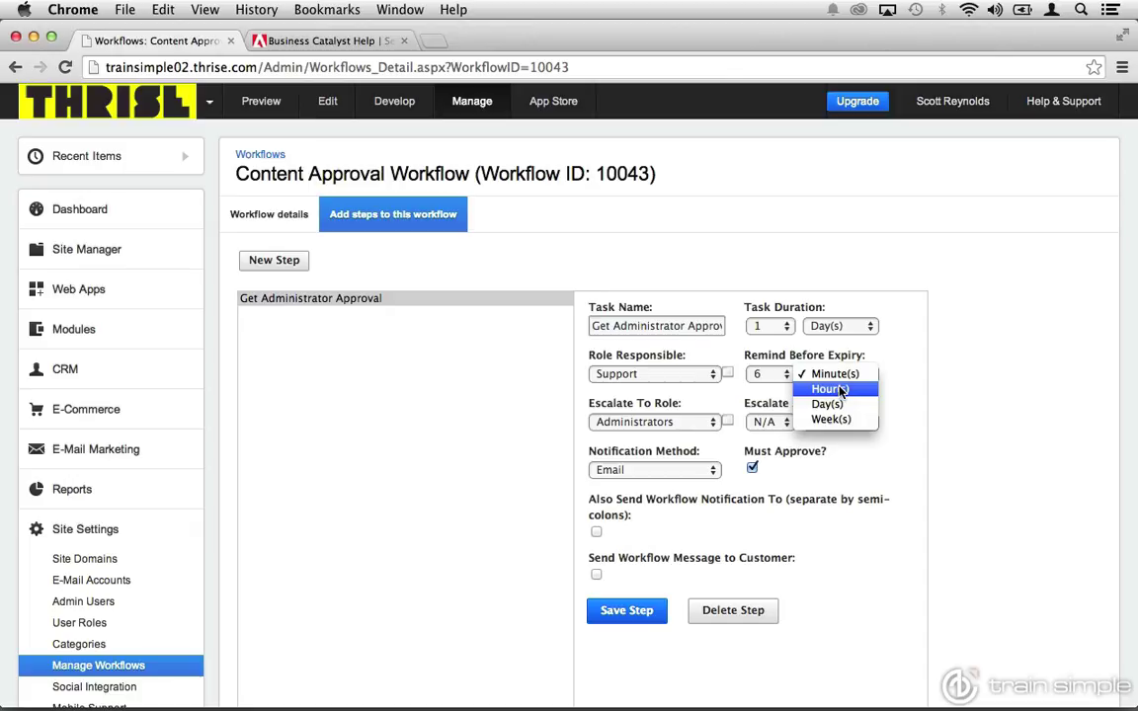
pyautogui.click(841, 391)
# - Set Escalate After Expiry to 1 hour and keep Email as the Notification Method for the approval step
pyautogui.click(786, 424)
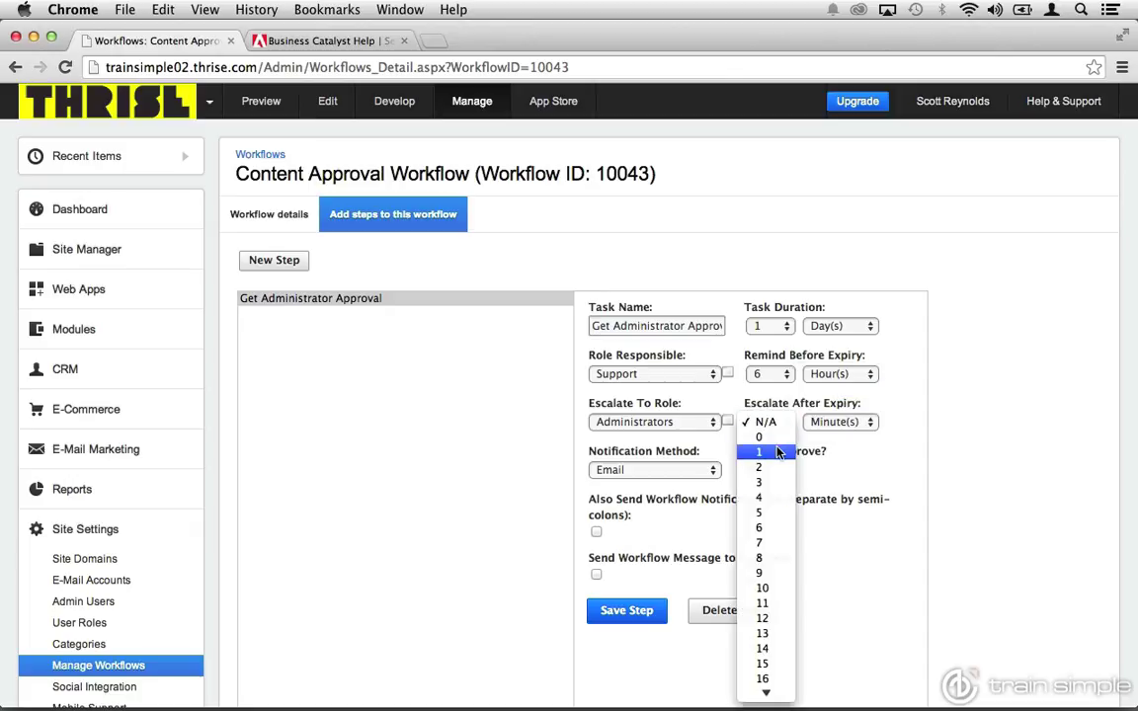
pyautogui.click(778, 452)
pyautogui.click(808, 422)
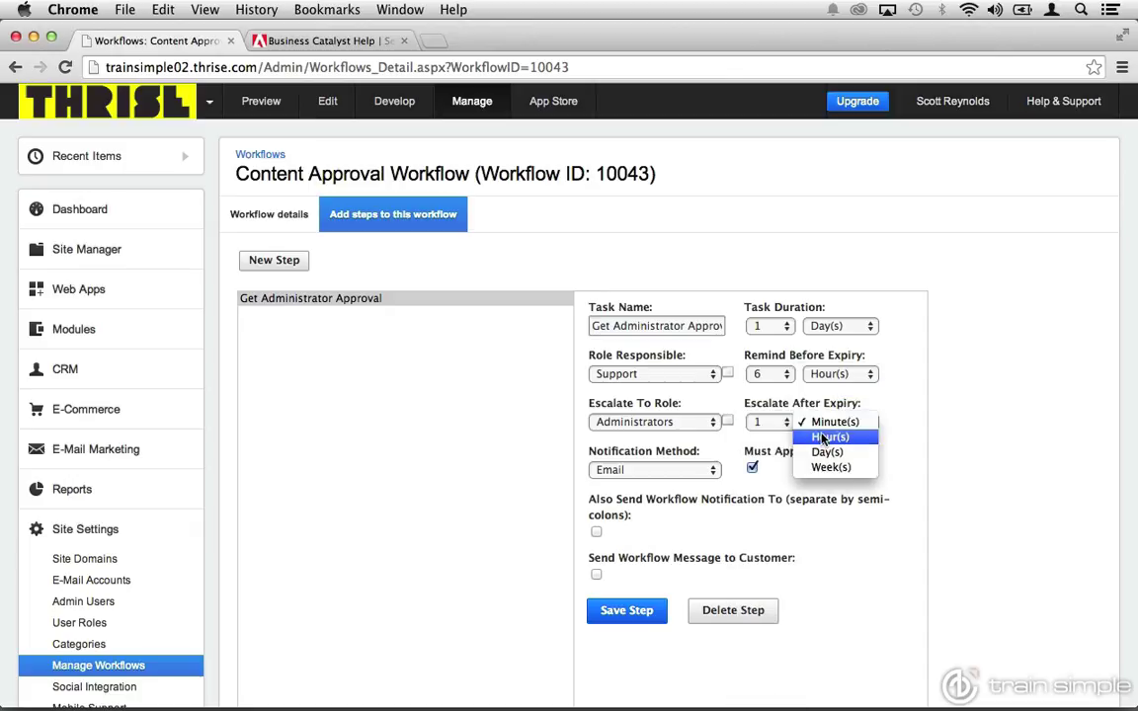
pyautogui.click(827, 436)
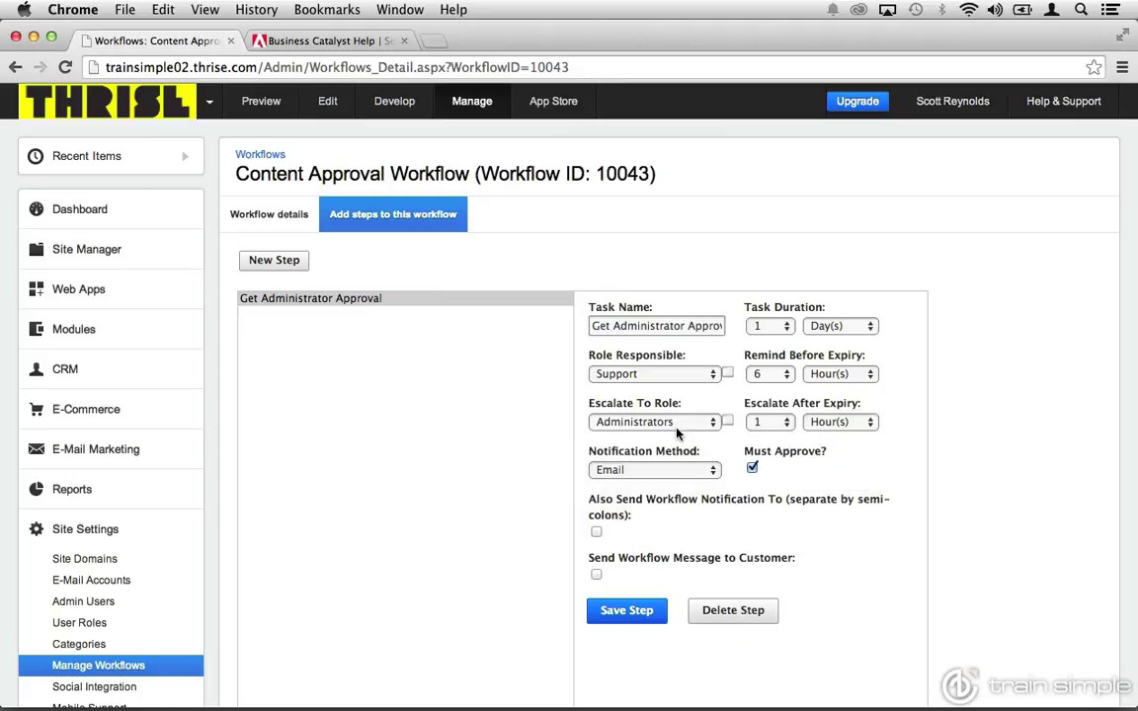
pyautogui.click(684, 474)
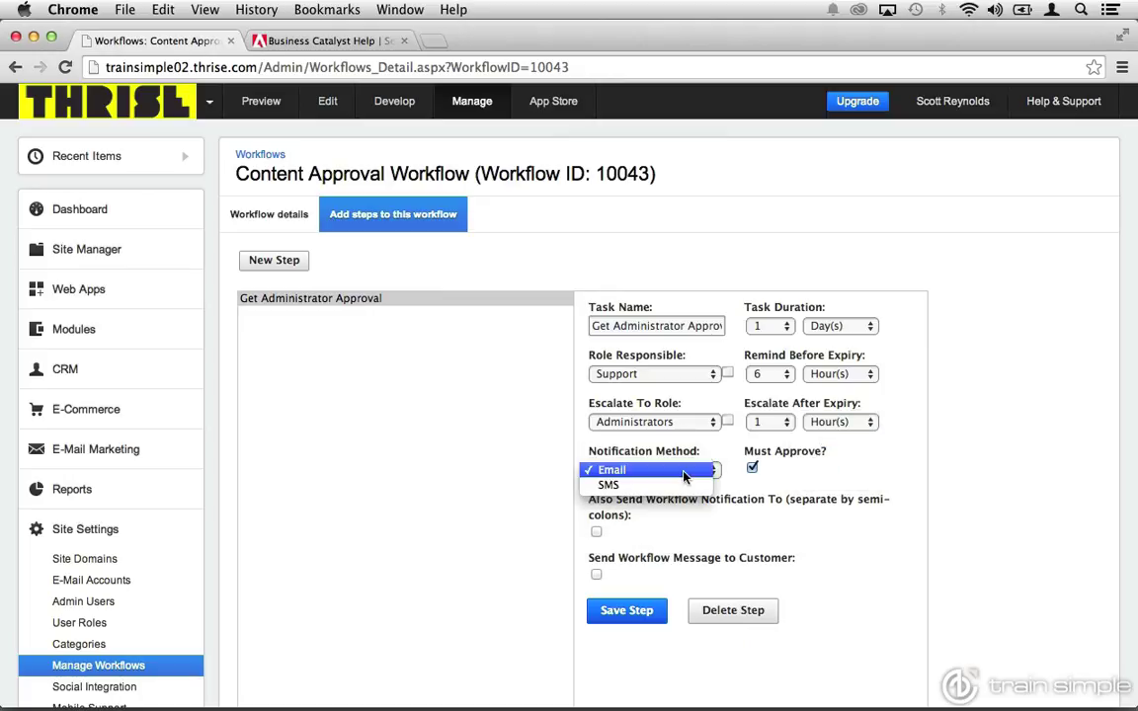
pyautogui.click(682, 472)
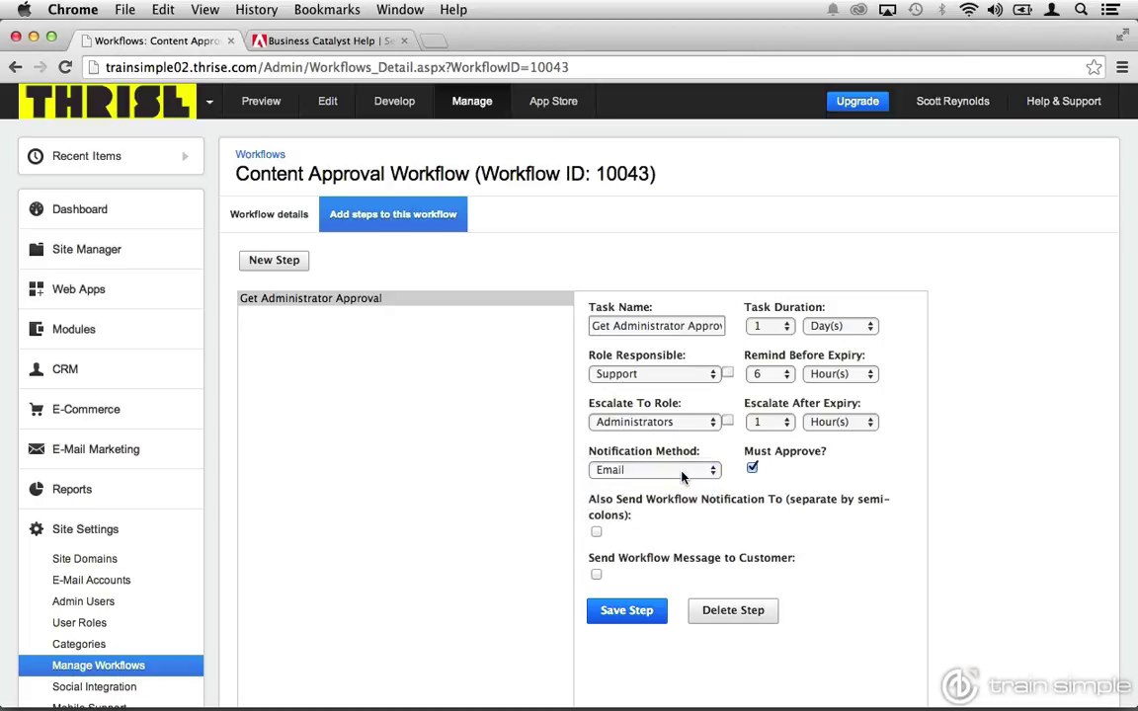
# - Enable additional workflow notification recipients and the workflow message to the customer, leaving the addresses and content blank
pyautogui.click(597, 534)
pyautogui.scroll(-2, 597, 533)
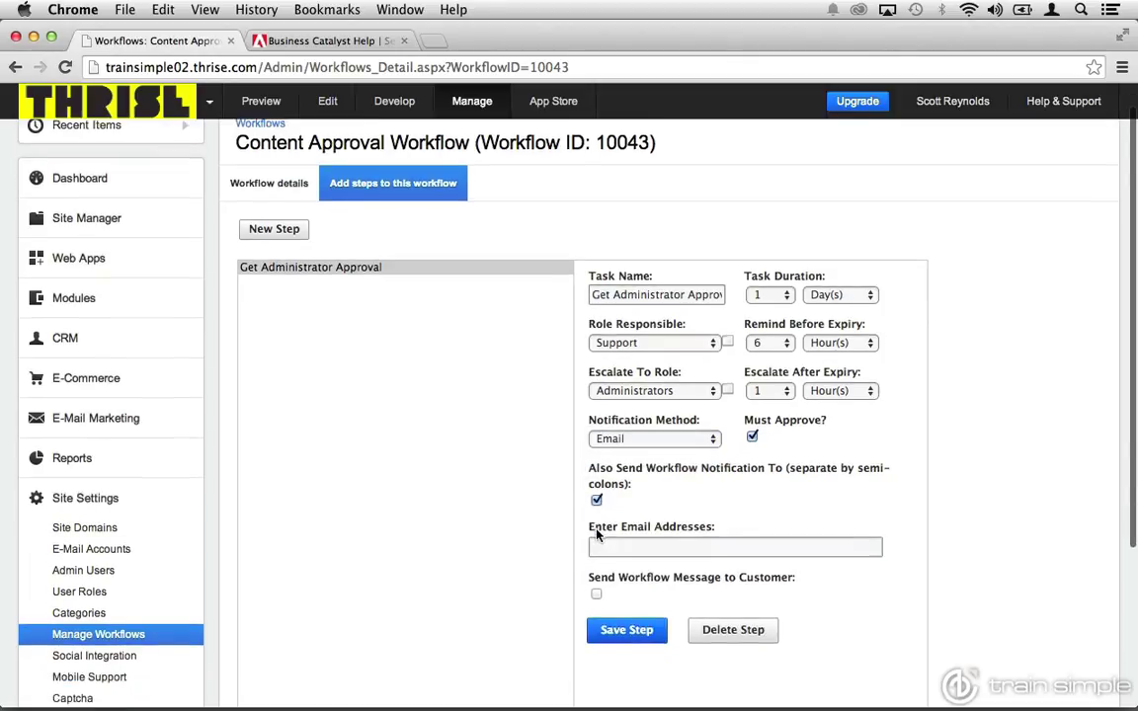
pyautogui.click(630, 478)
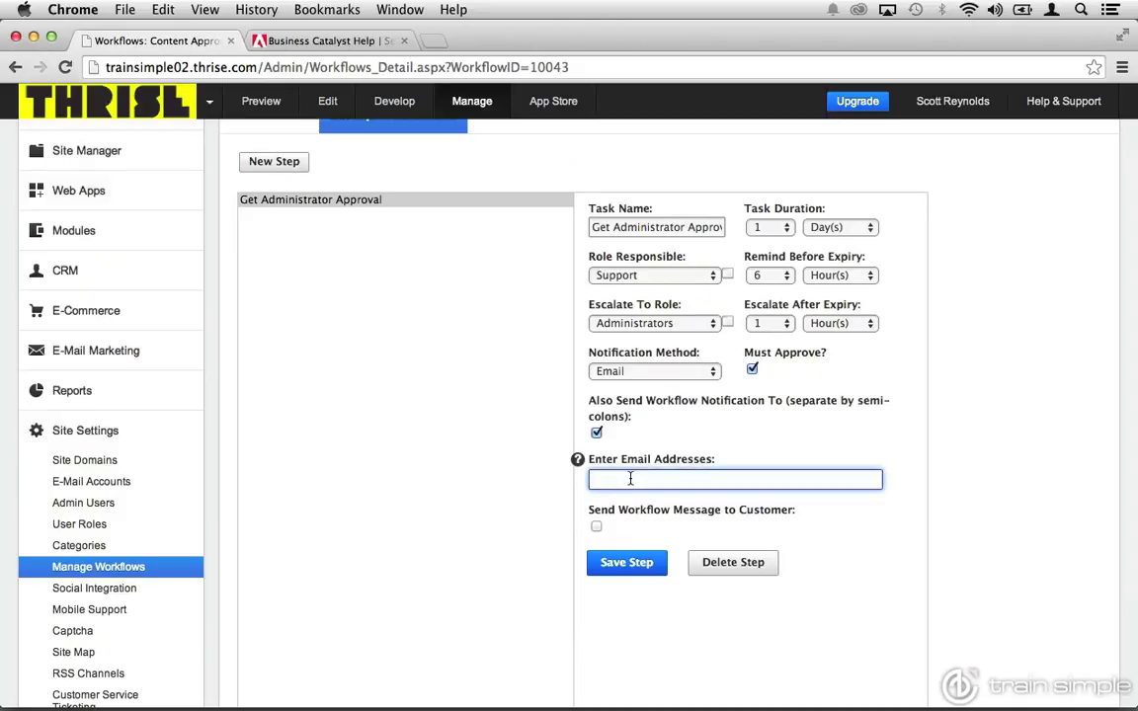
pyautogui.click(597, 528)
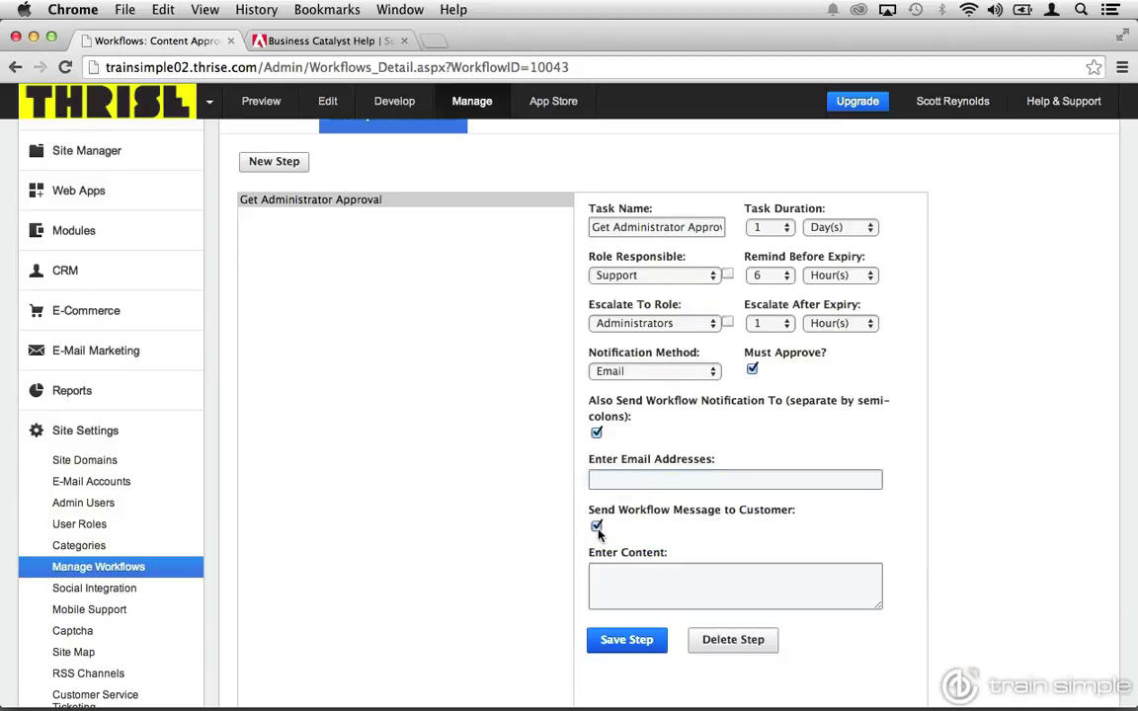
pyautogui.click(609, 574)
pyautogui.scroll(-1, 608, 578)
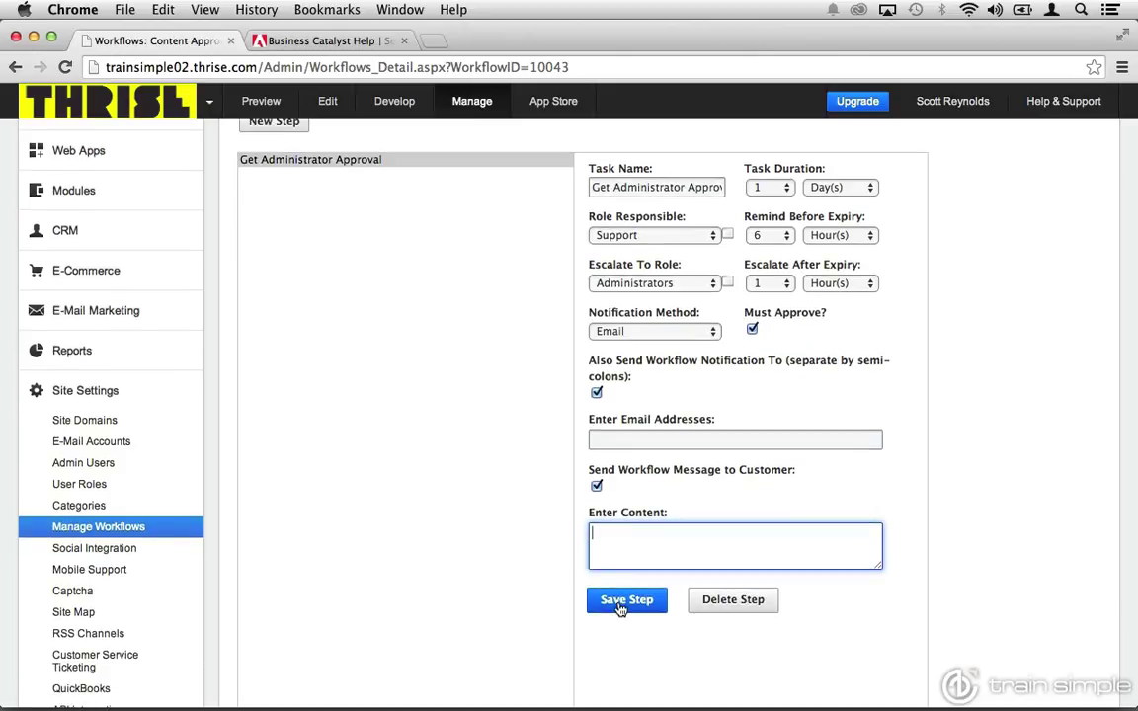
# - Open the properties of the Contact web form in the Site Manager
pyautogui.scroll(3, 256, 349)
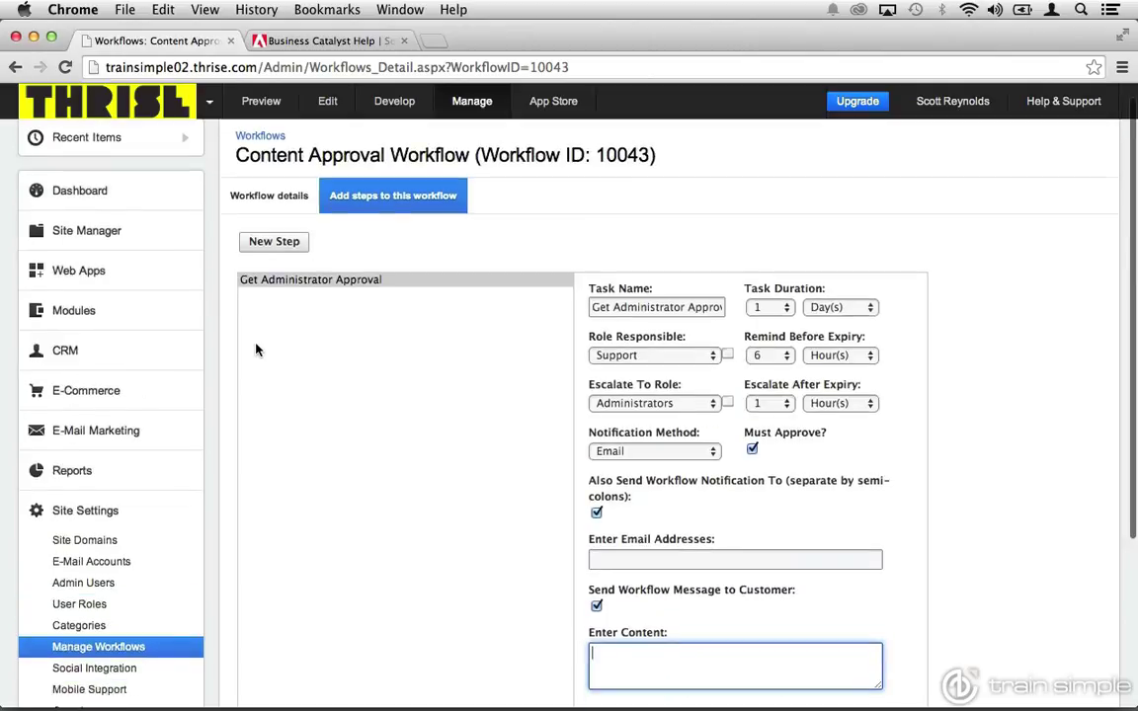
pyautogui.scroll(1, 256, 350)
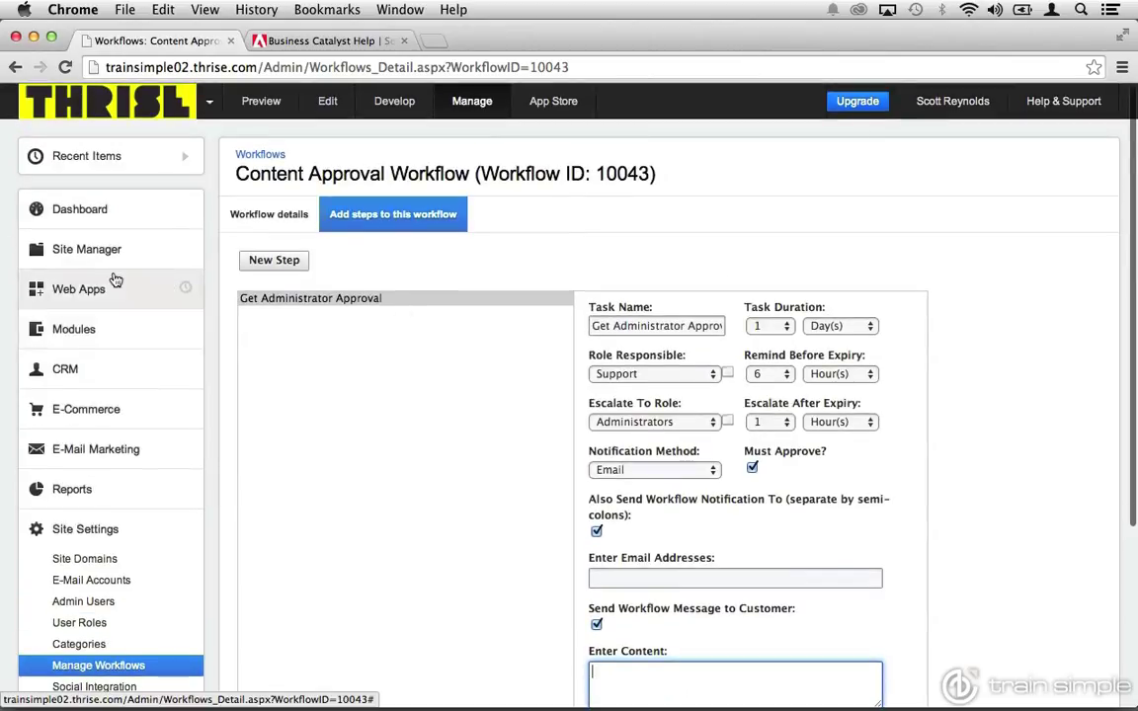
pyautogui.moveTo(99, 255)
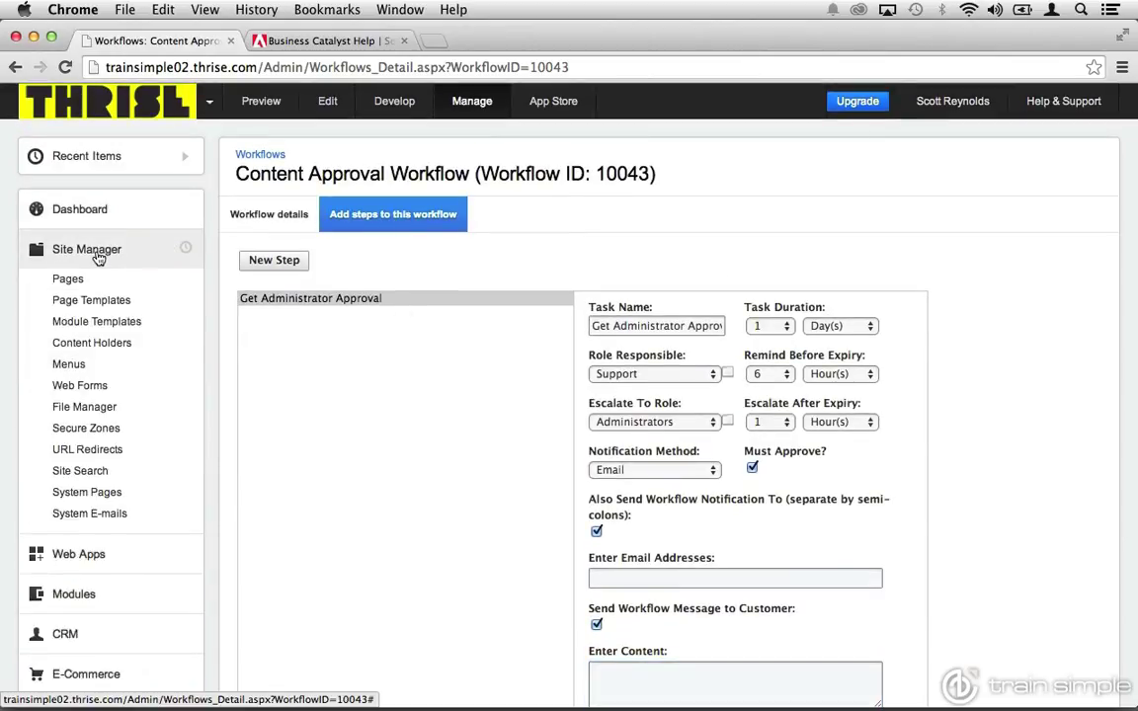
pyautogui.click(95, 394)
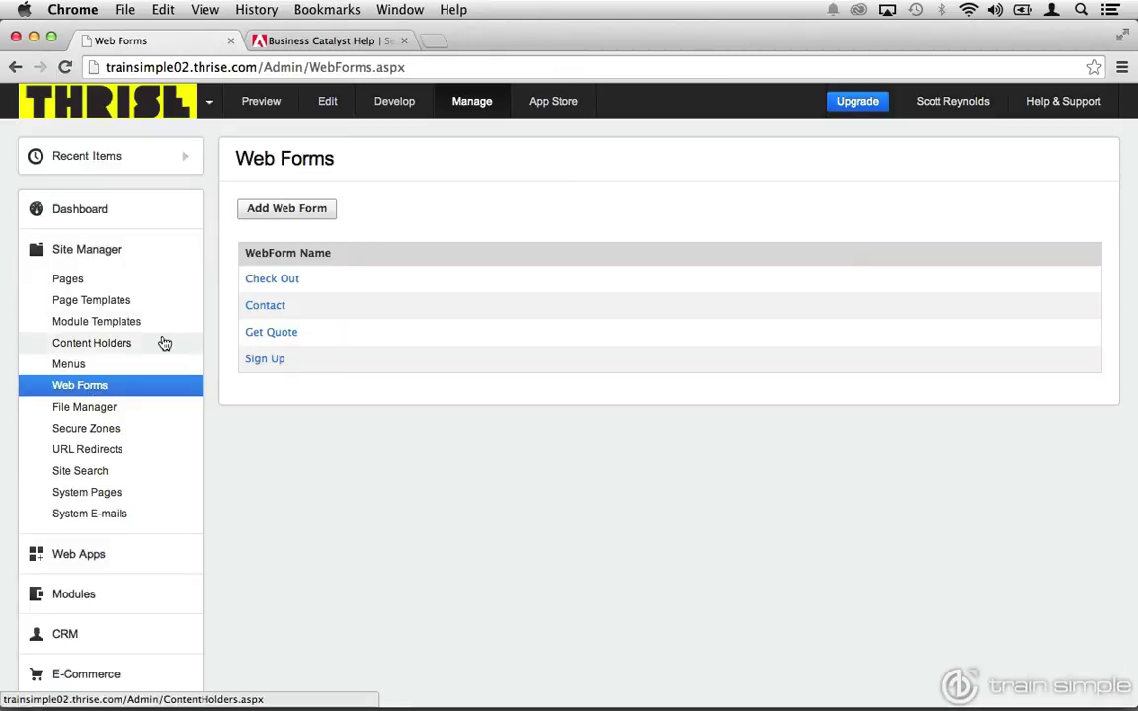
pyautogui.click(265, 307)
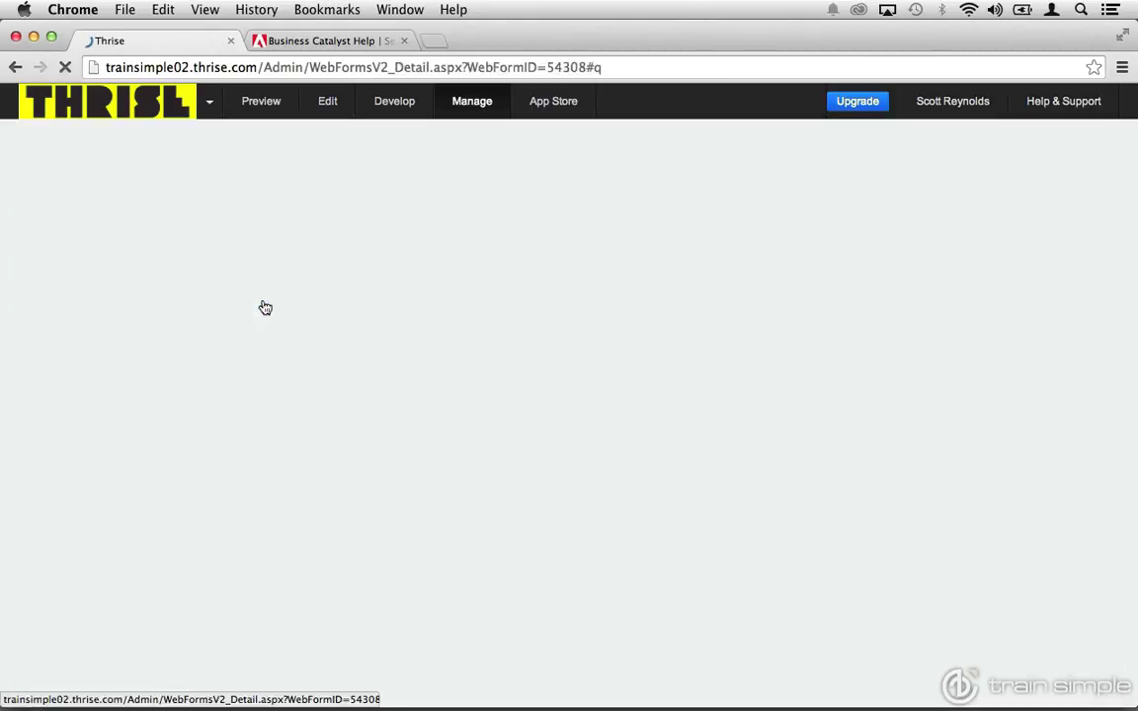
pyautogui.click(275, 230)
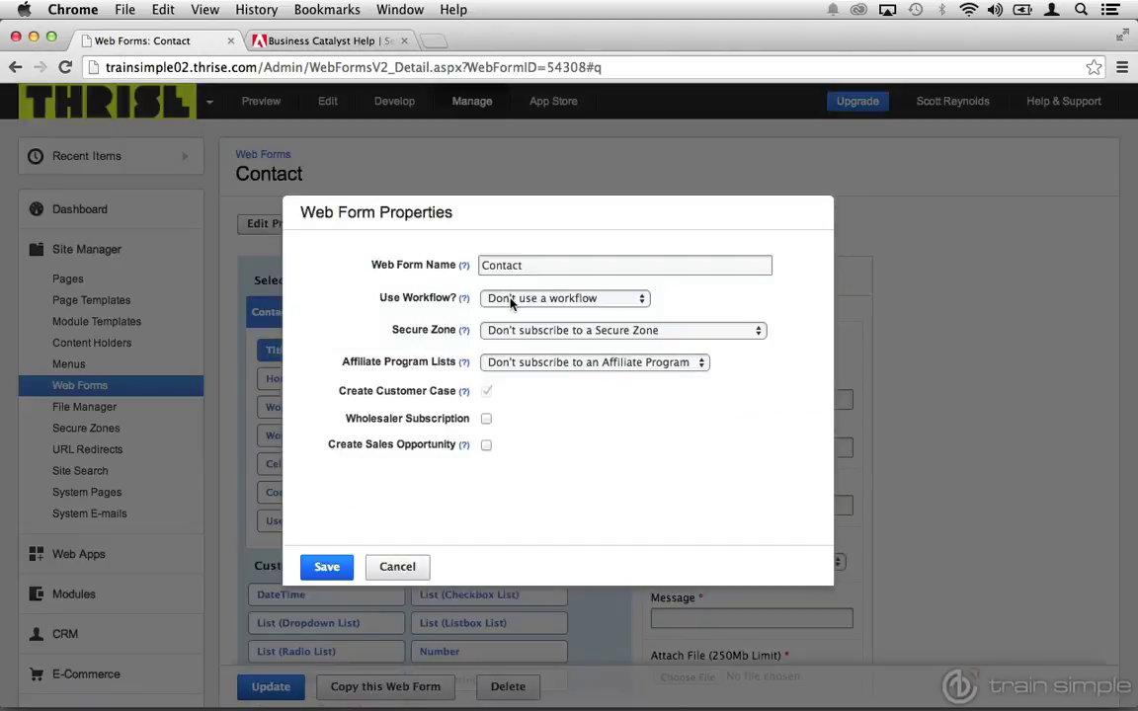
# - Assign the Content Approval Workflow to the Contact web form and save its properties
pyautogui.click(513, 299)
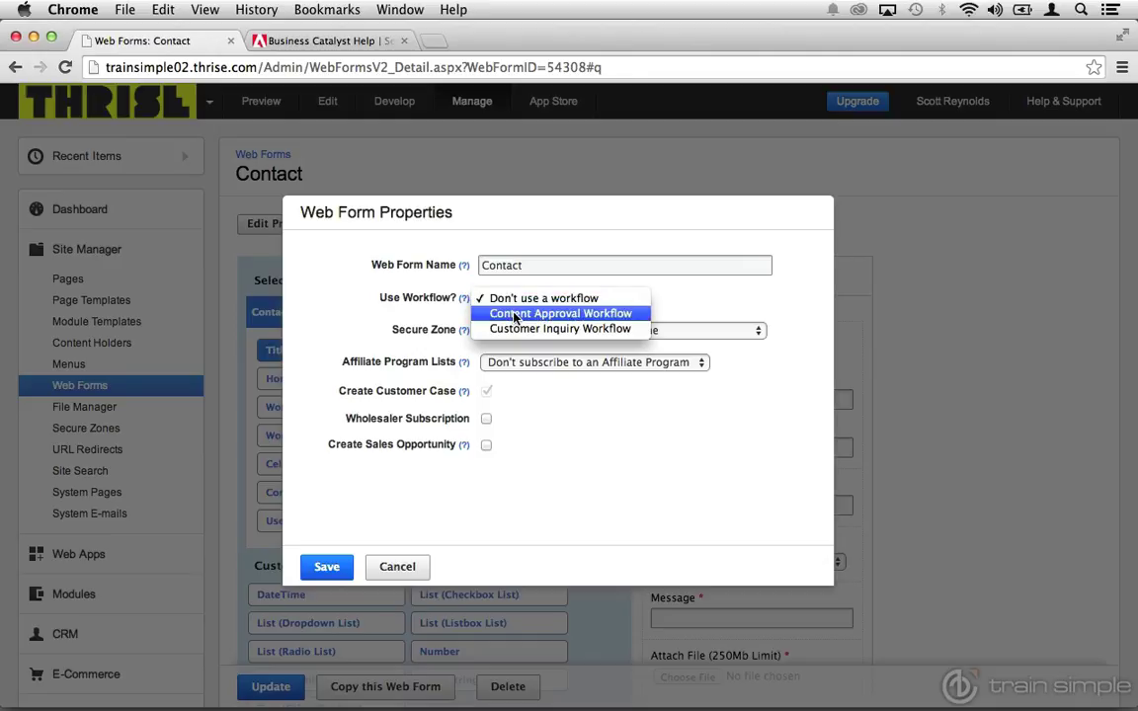
pyautogui.click(513, 313)
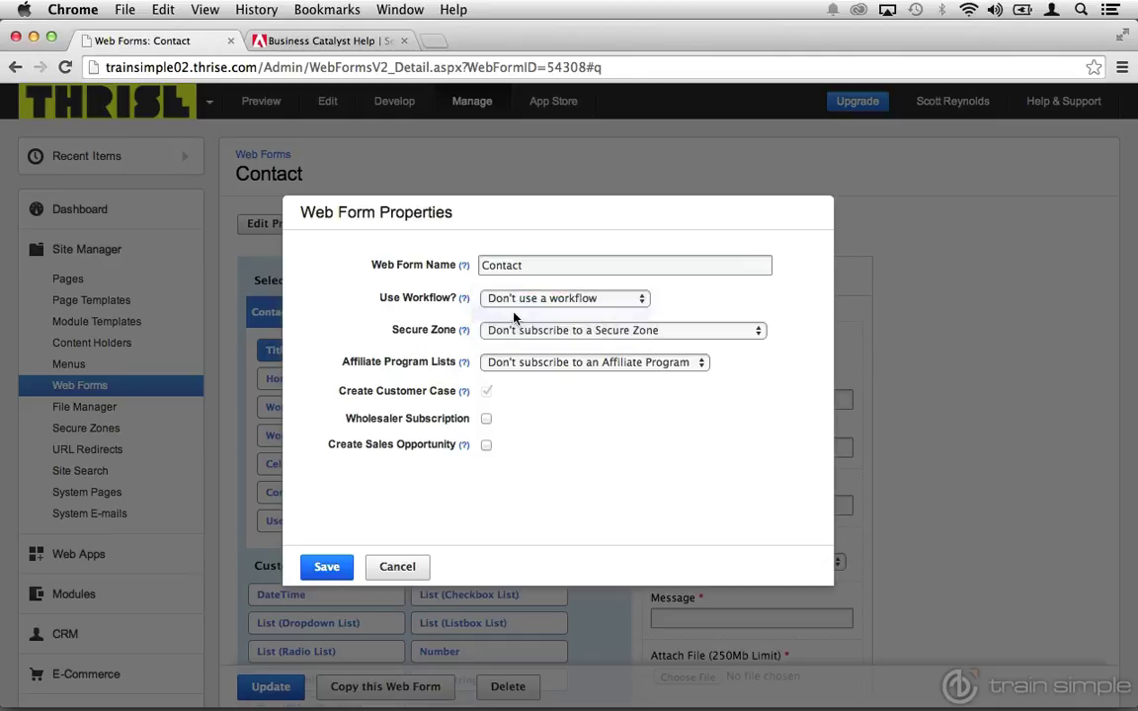
pyautogui.click(329, 567)
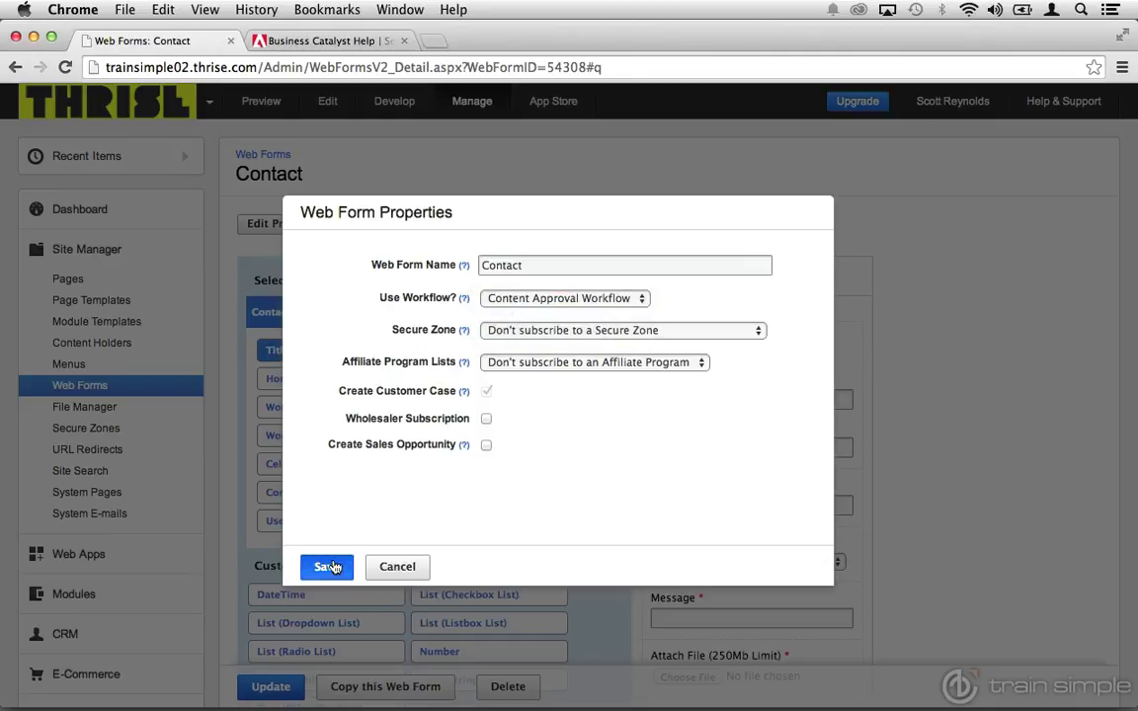